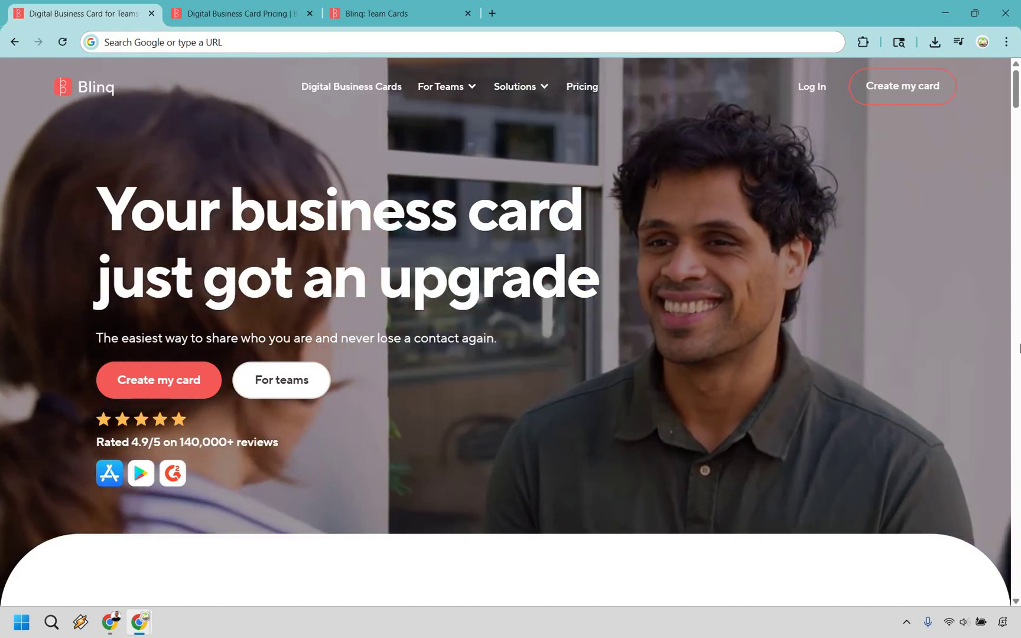
Step: Look over the Blinq pricing plans, then switch to the empty Team Cards dashboard
key("ctrl+Tab")
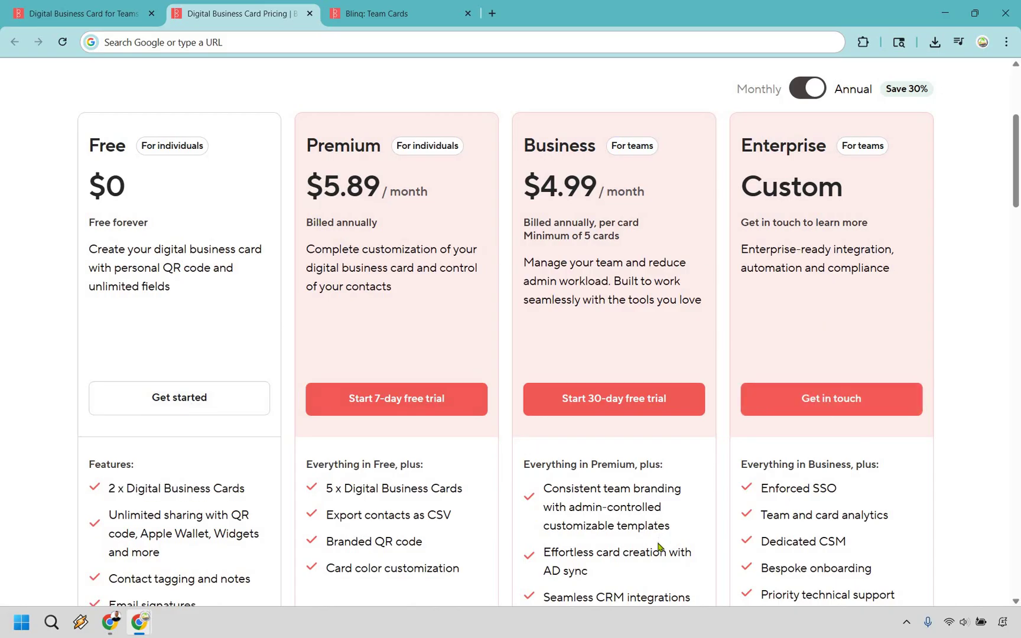
key("ctrl+Tab")
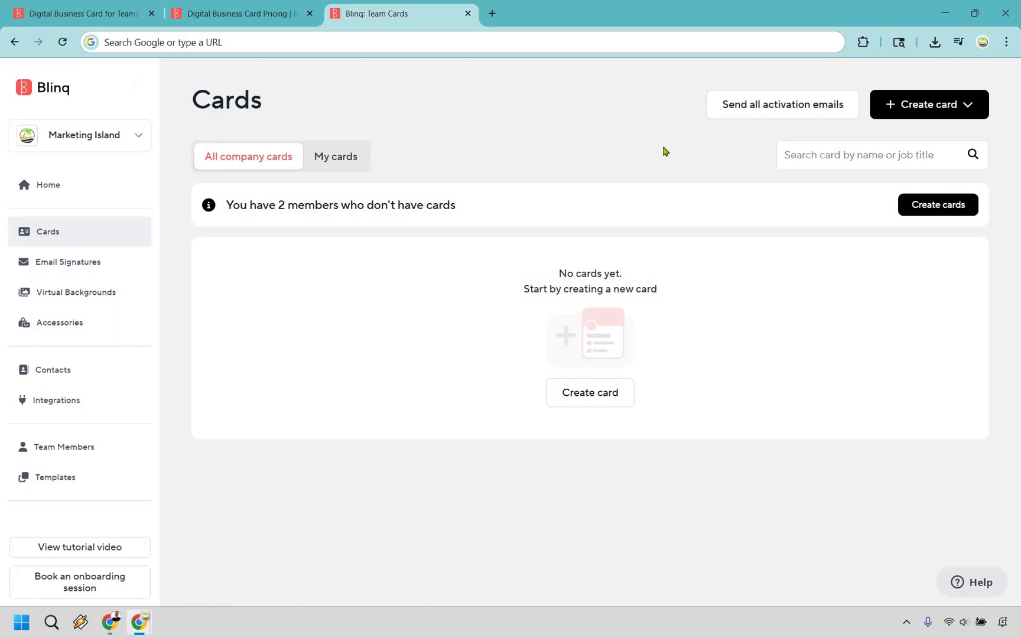
Step: Start creating a new single team card
left_click(915, 117)
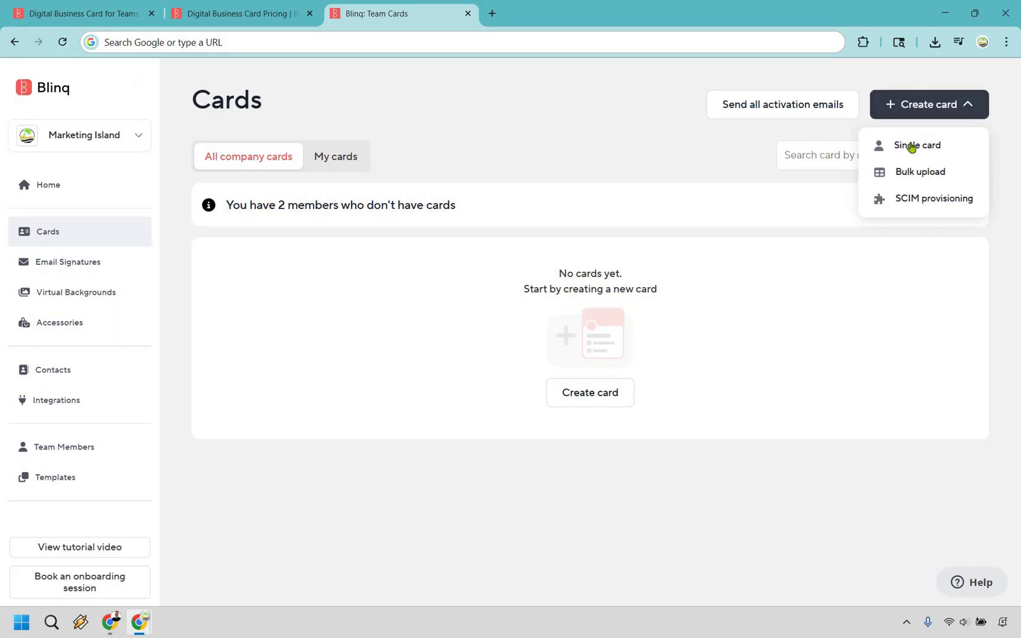
left_click(917, 144)
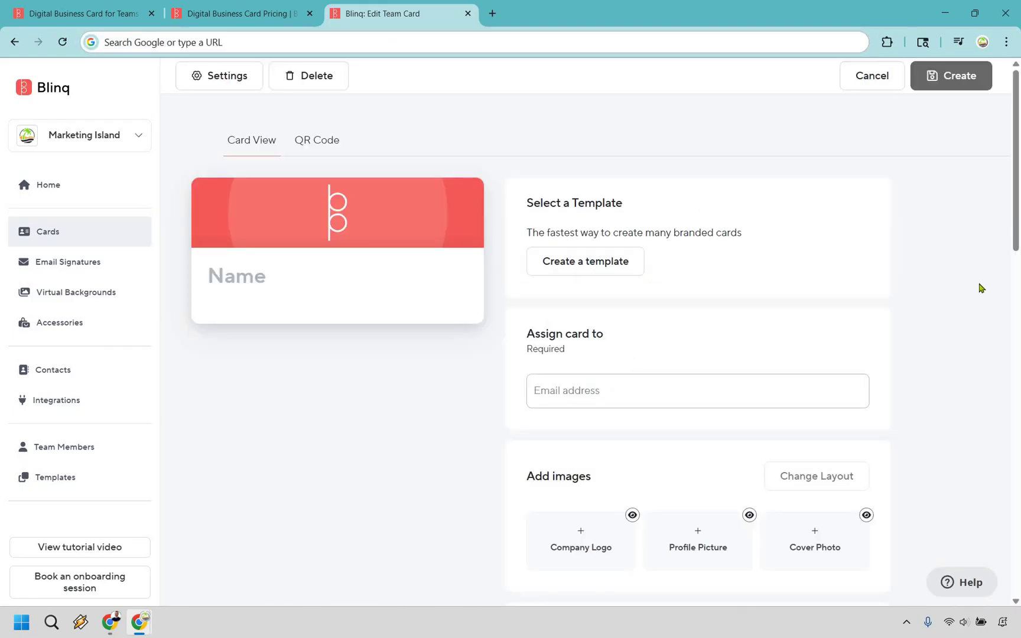
scroll(984, 260, "down", 2)
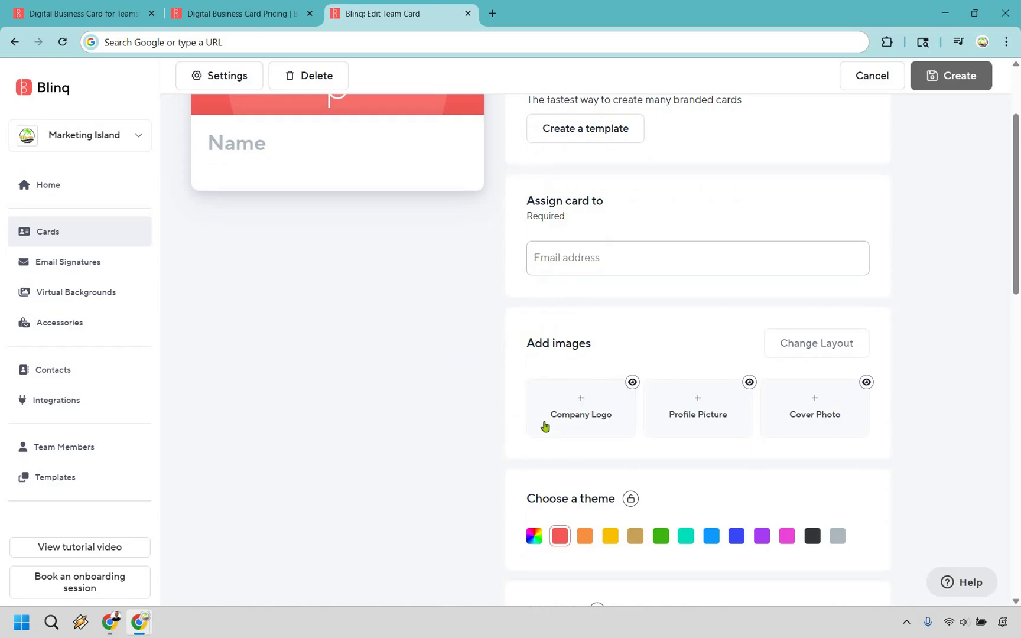
Step: Upload the palm-tree image as the card's company logo and save it
left_click(566, 409)
scroll(588, 269, "up", 2)
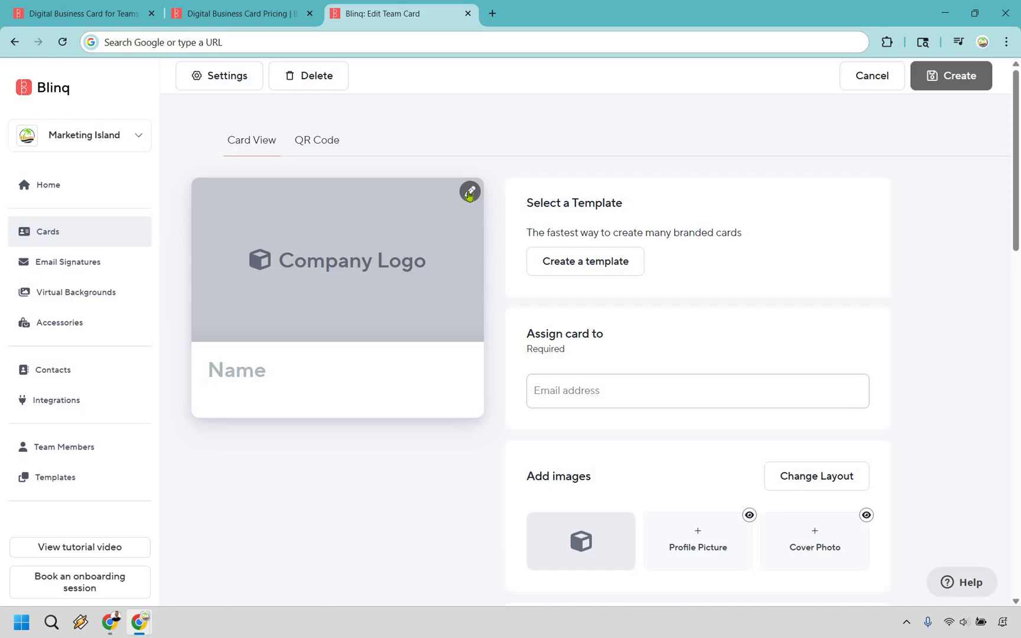
left_click(470, 192)
left_click(522, 267)
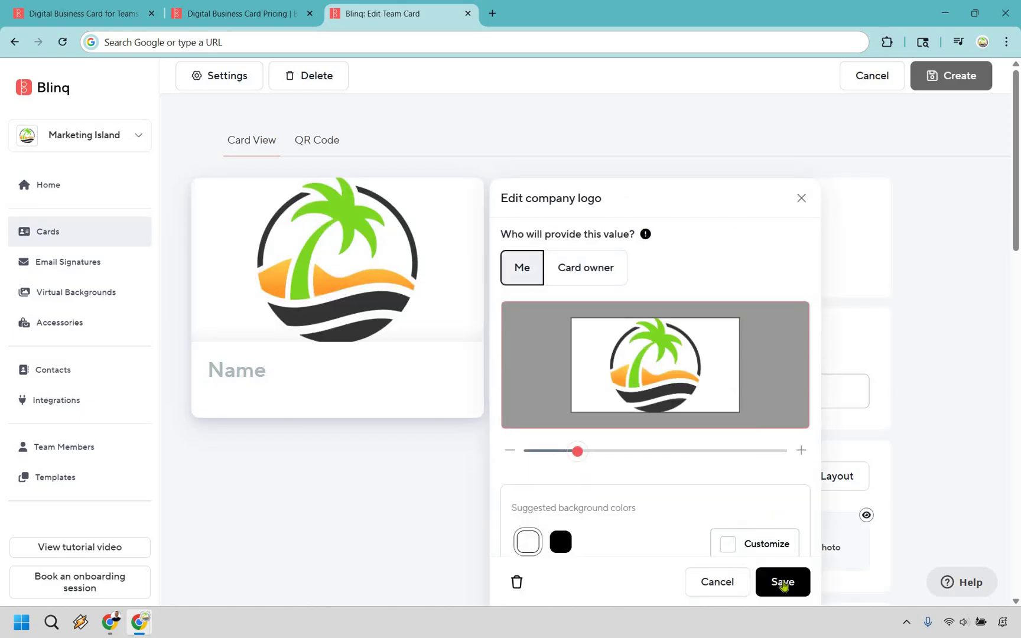
left_click(783, 583)
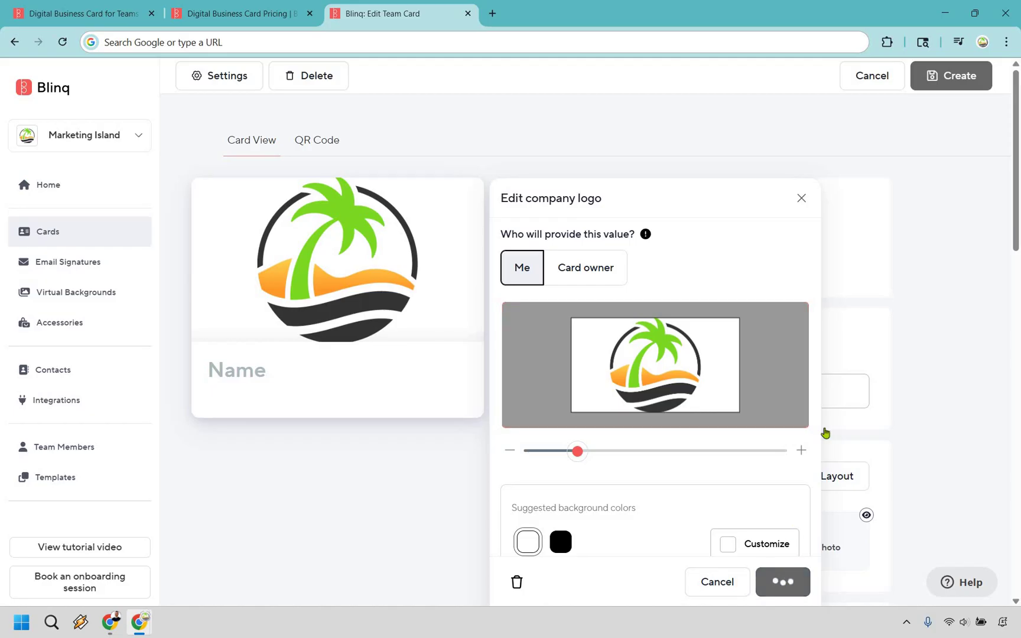
scroll(693, 467, "down", 1)
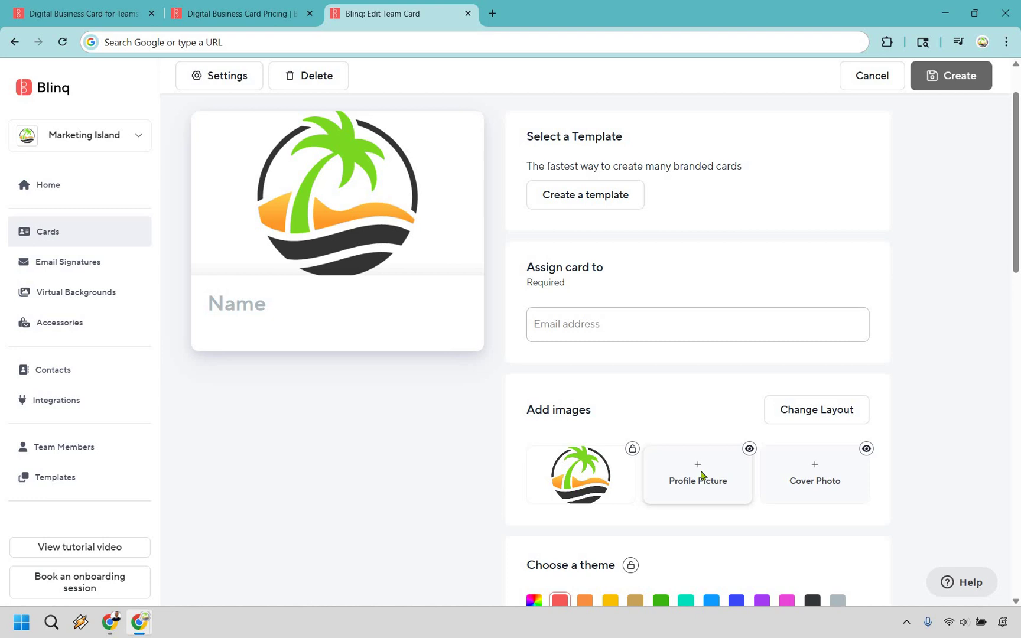
Step: Upload the man's suit portrait as profile picture, zoomed and framed on his face, and save
left_click(525, 266)
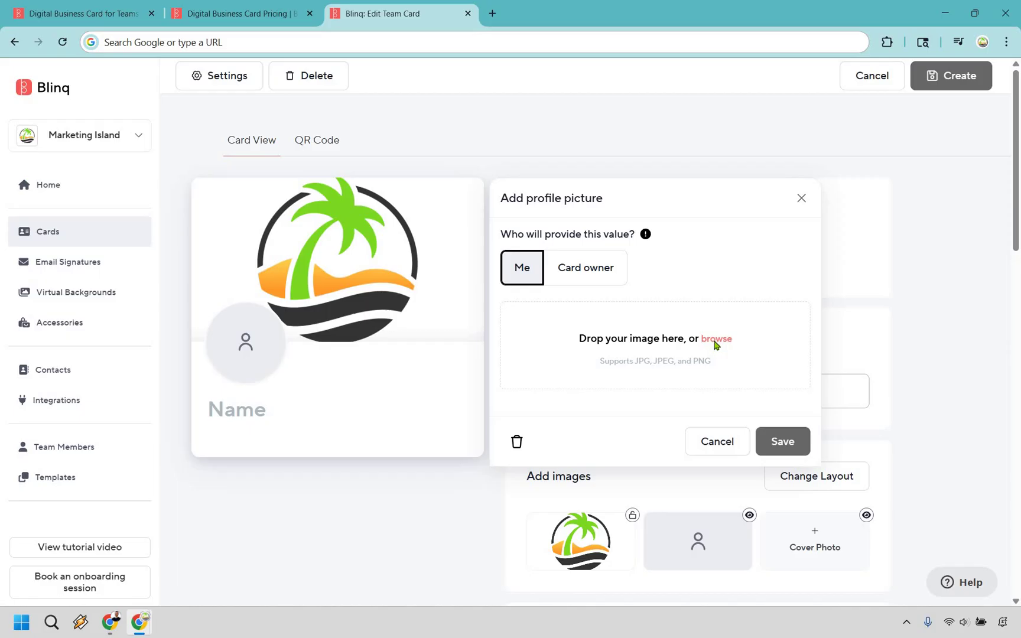
left_click(715, 340)
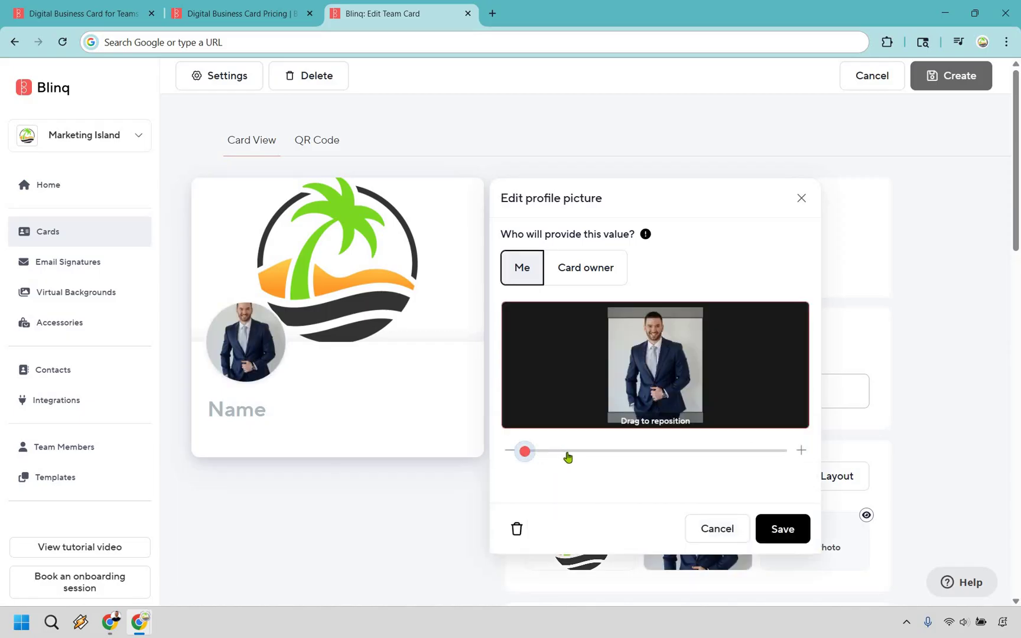
left_click(531, 452)
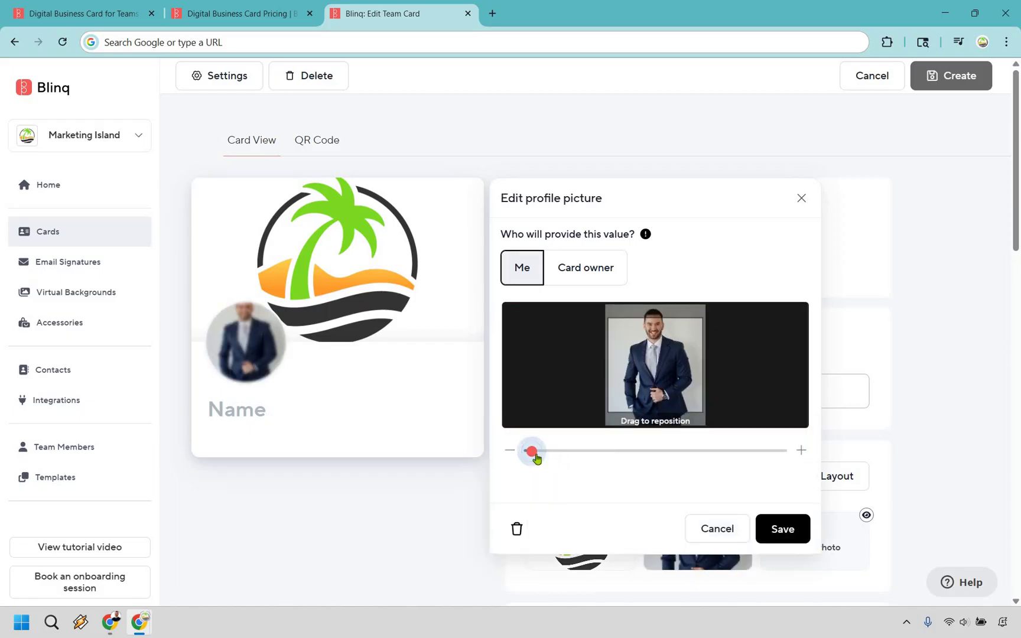
left_click_drag(604, 456, 670, 452)
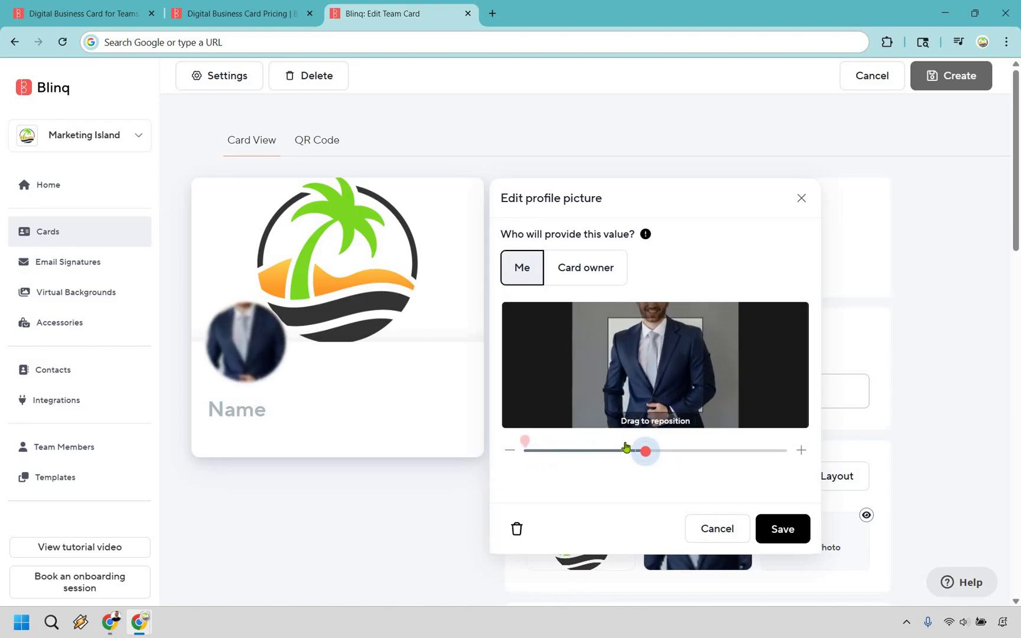
left_click_drag(659, 359, 664, 451)
left_click(653, 451)
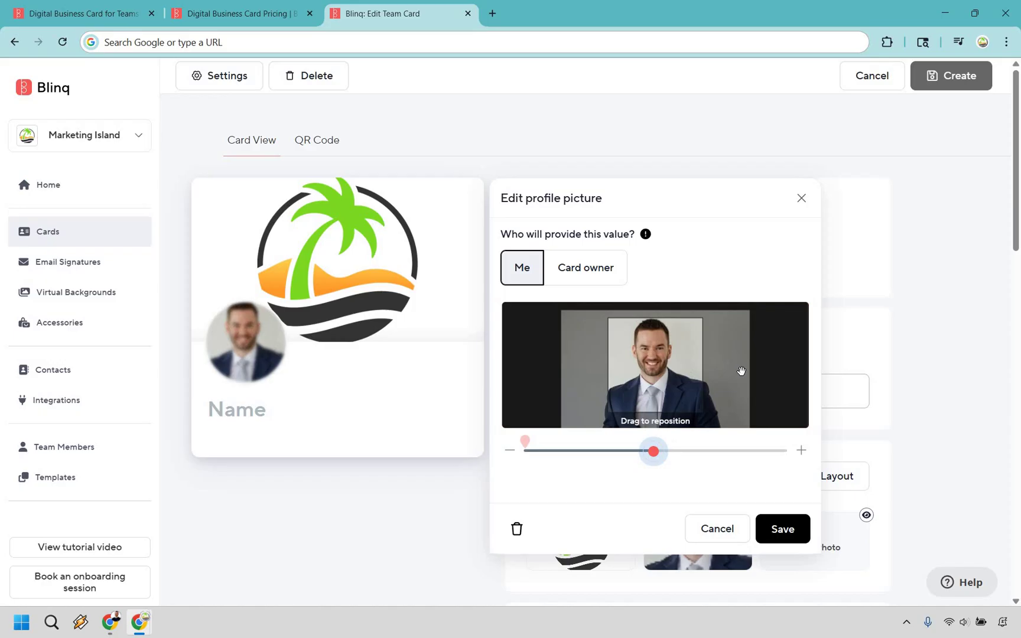
left_click(788, 529)
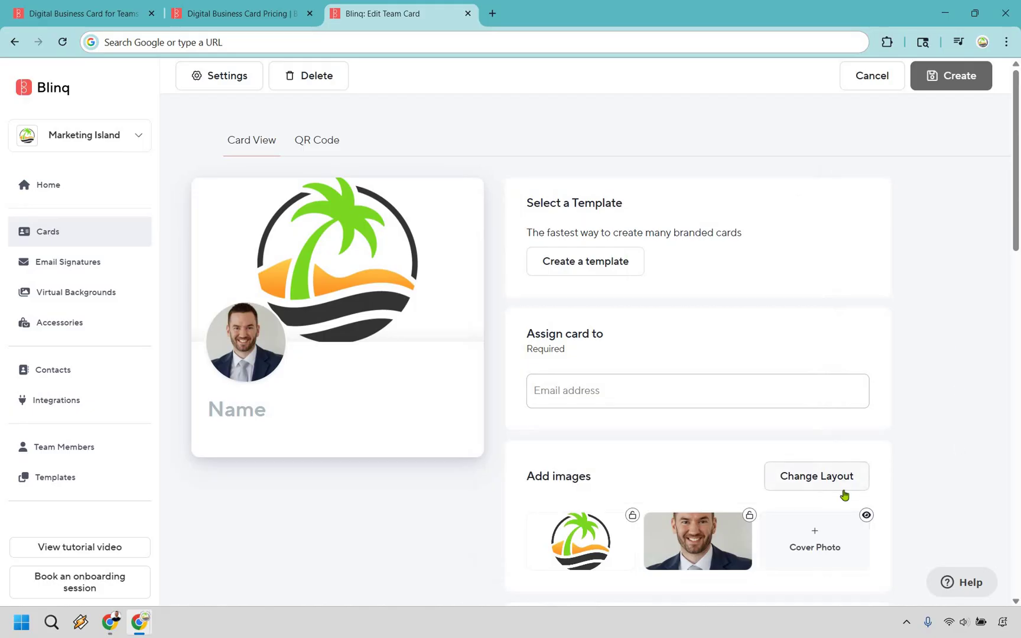
Step: Enter the card owner's first and last name and save it
scroll(992, 353, "down", 1)
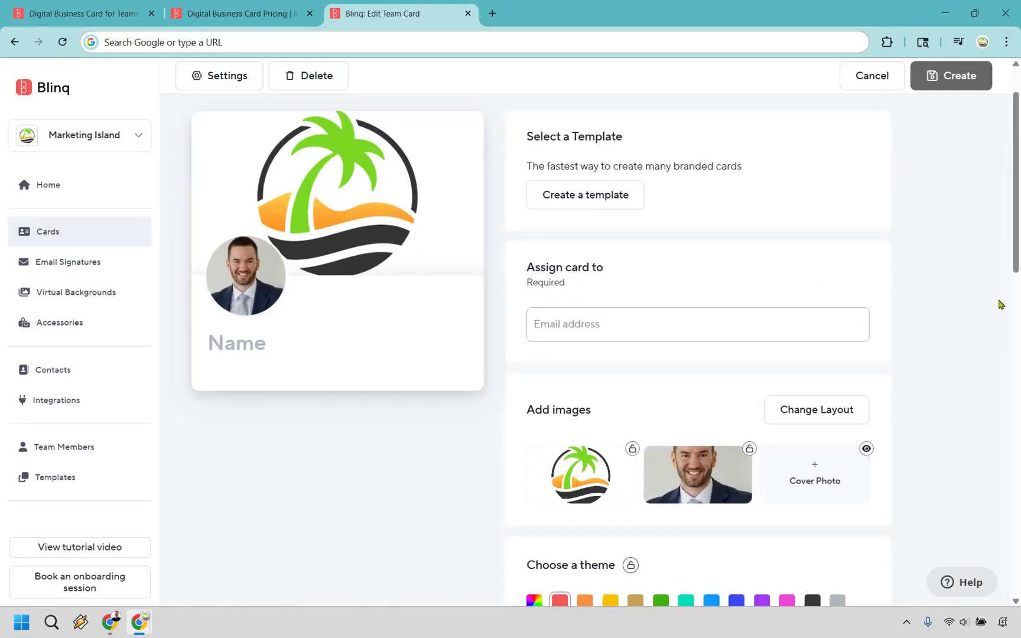
scroll(467, 417, "down", 3)
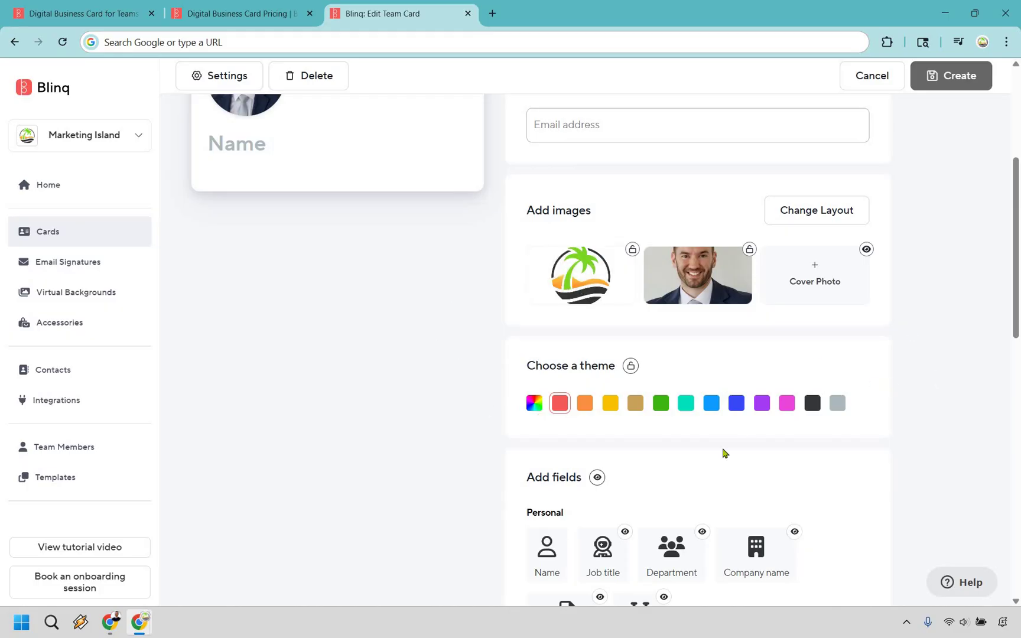
scroll(958, 303, "down", 5)
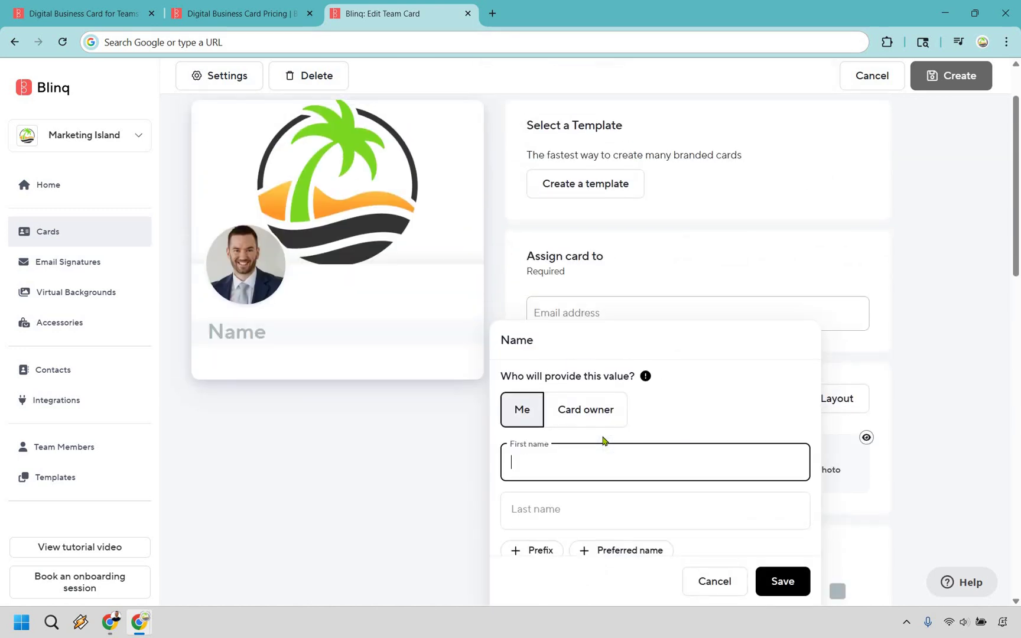
key("Tab")
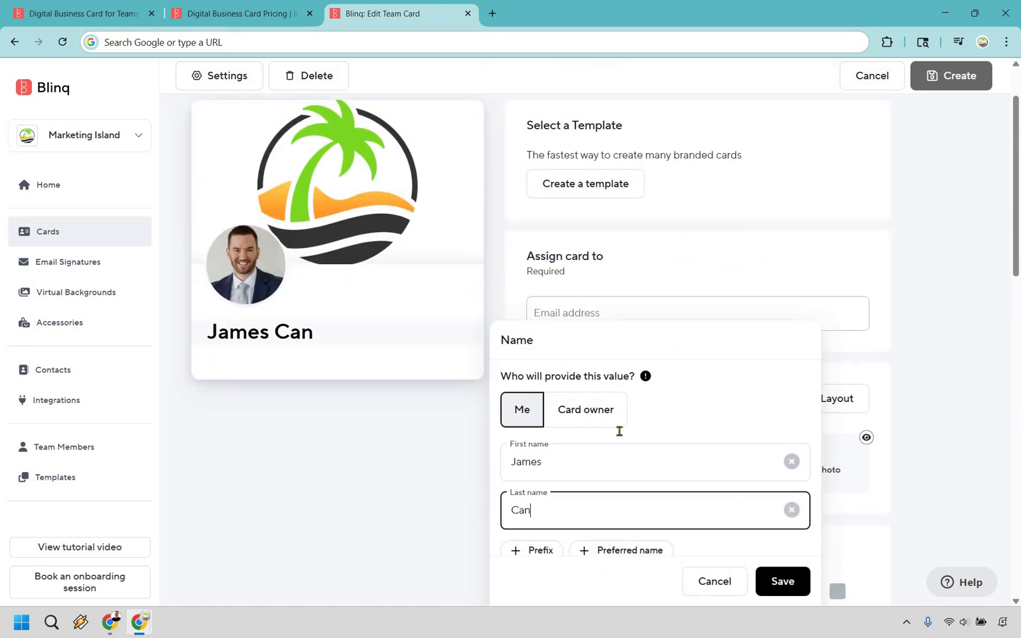
scroll(676, 447, "down", 2)
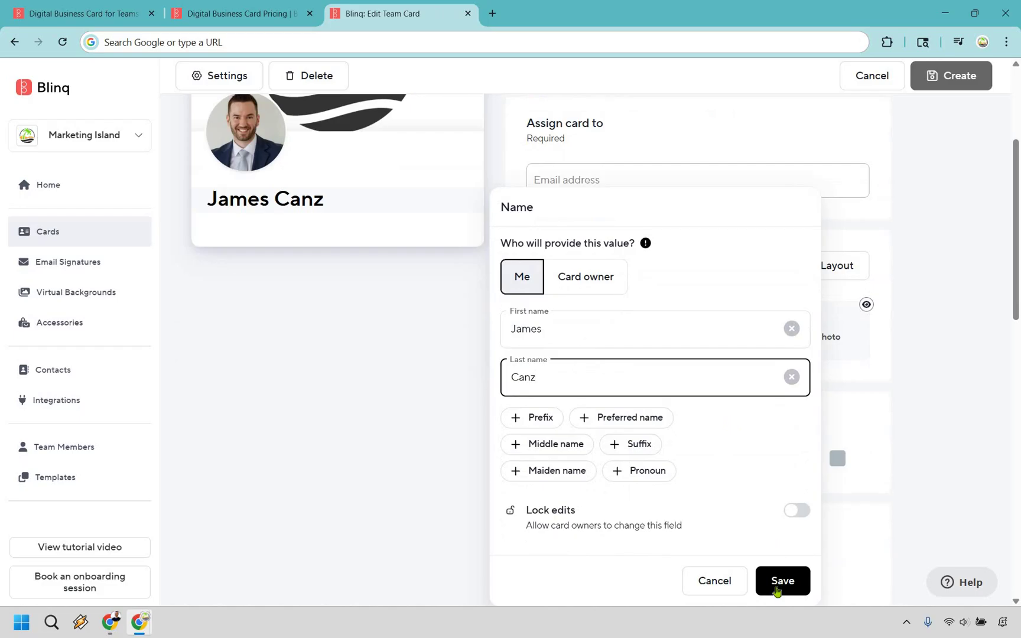
left_click(778, 582)
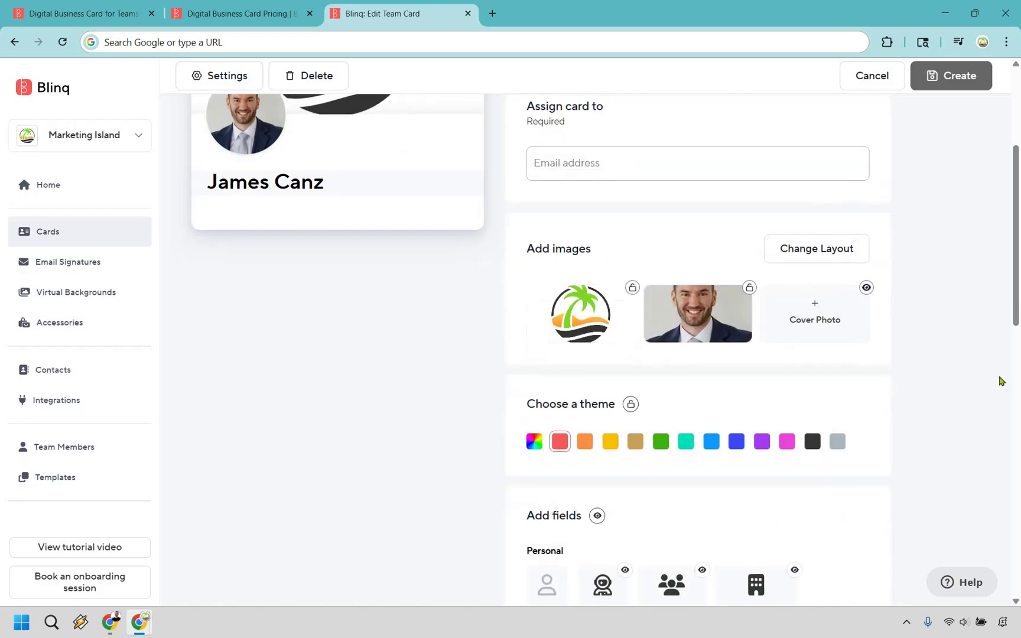
Step: Save the job title 'CEO & Janitor at Marketing Island' and open the Company name field
scroll(865, 382, "down", 4)
left_click(600, 349)
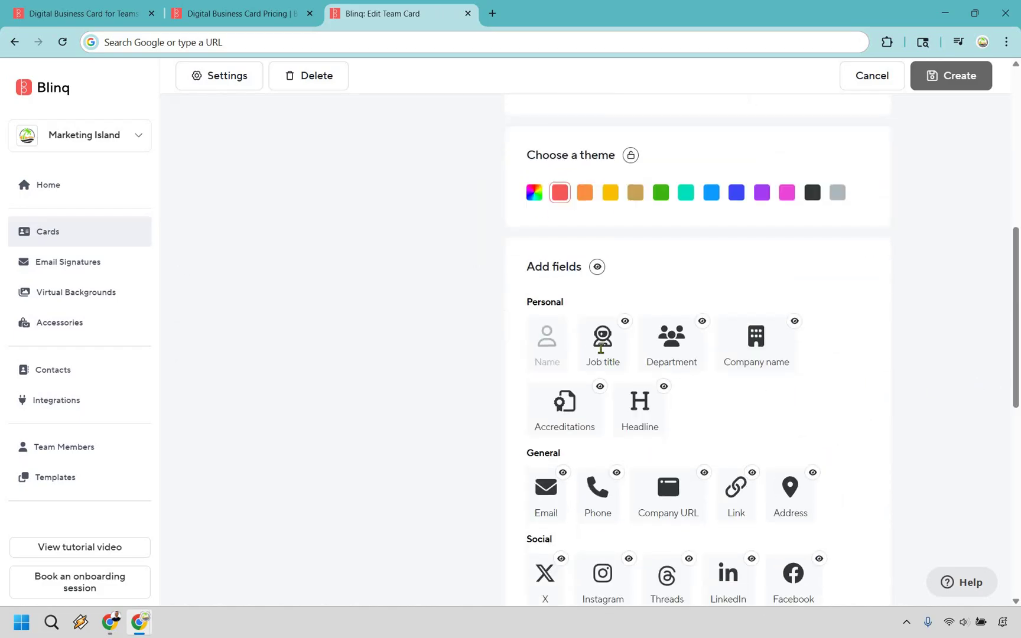
left_click(568, 480)
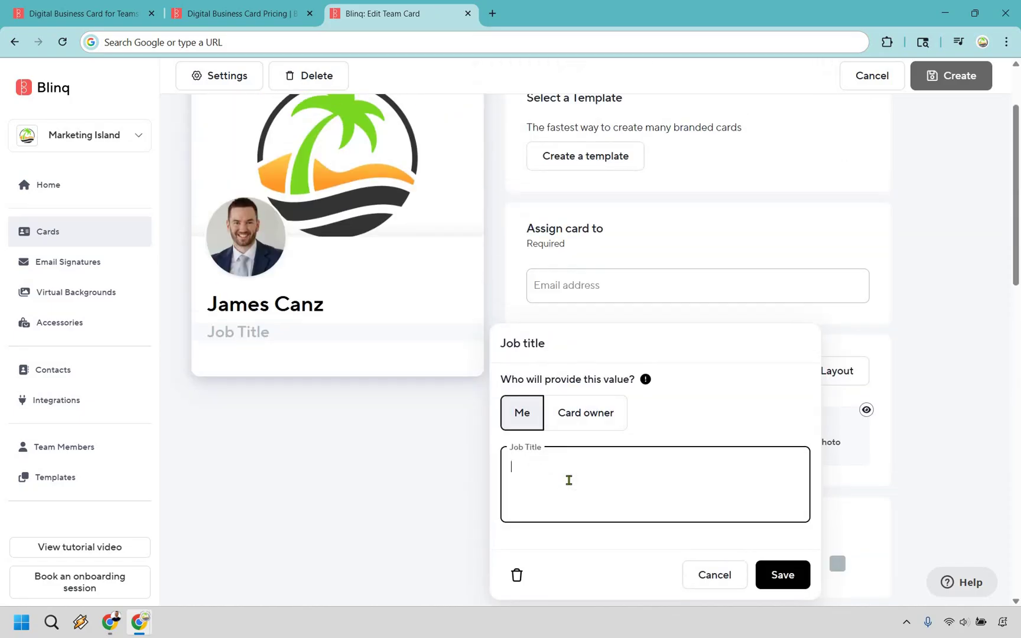
type("CEO")
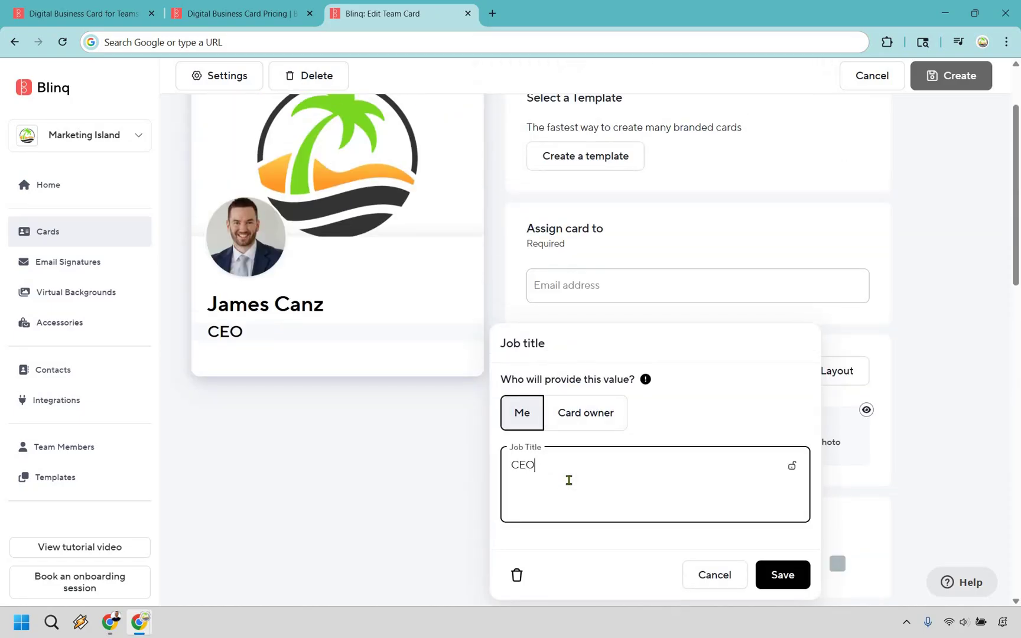
type(" & Janitor at Market")
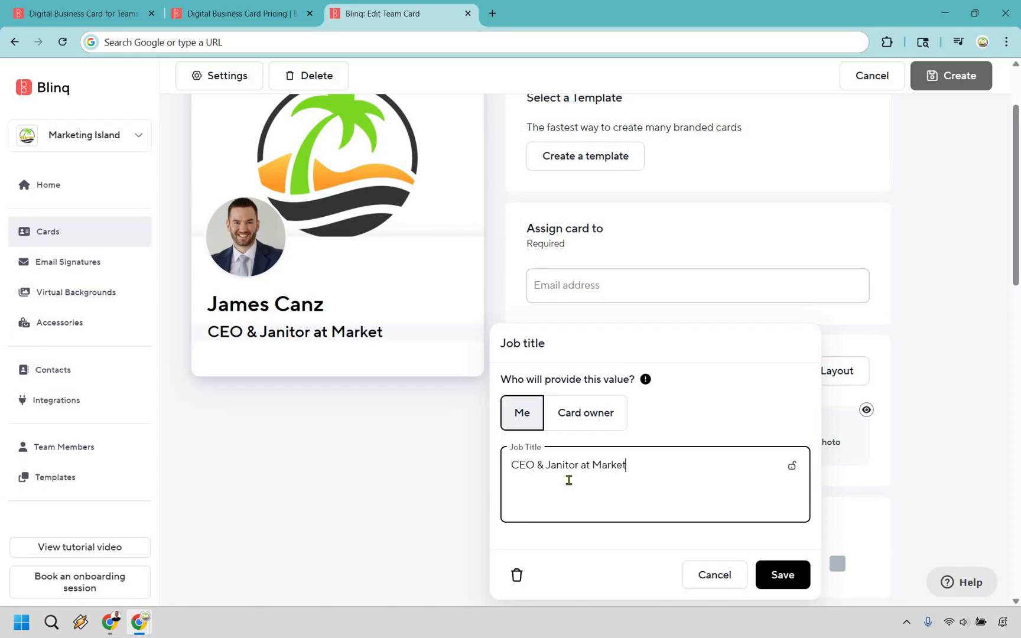
type("ing Island")
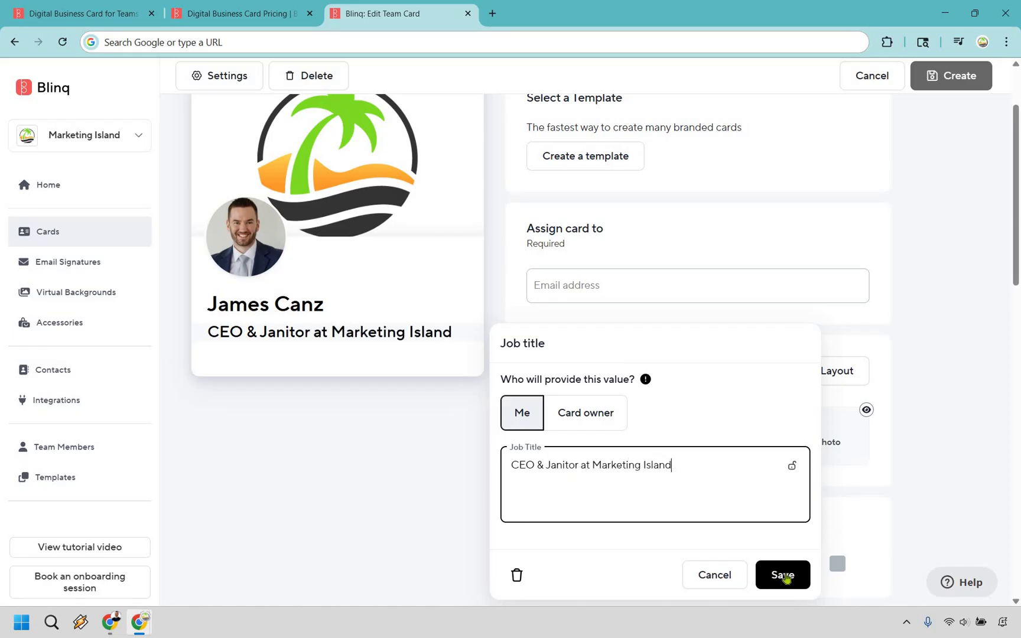
left_click(783, 575)
scroll(913, 403, "down", 5)
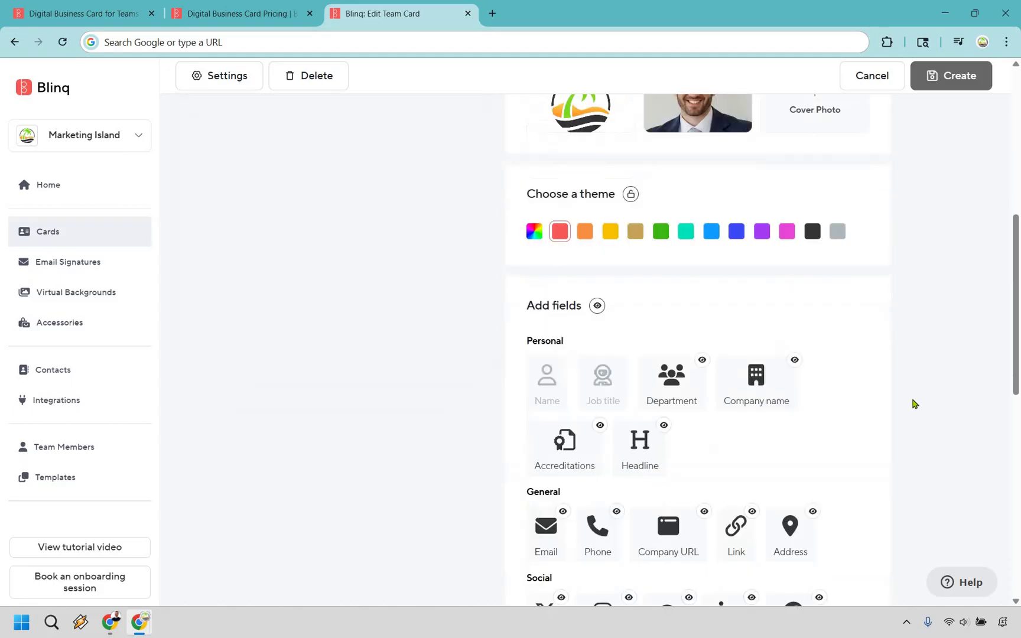
left_click(755, 382)
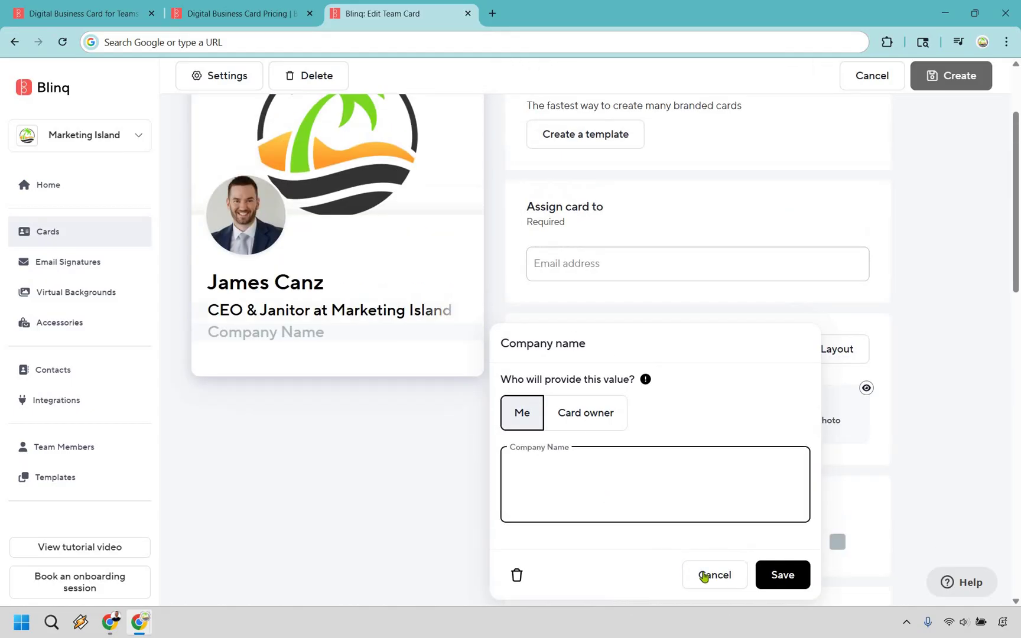
Step: Skip the company name and add the owner's email address labelled 'Business Email'
left_click(960, 399)
scroll(960, 398, "down", 5)
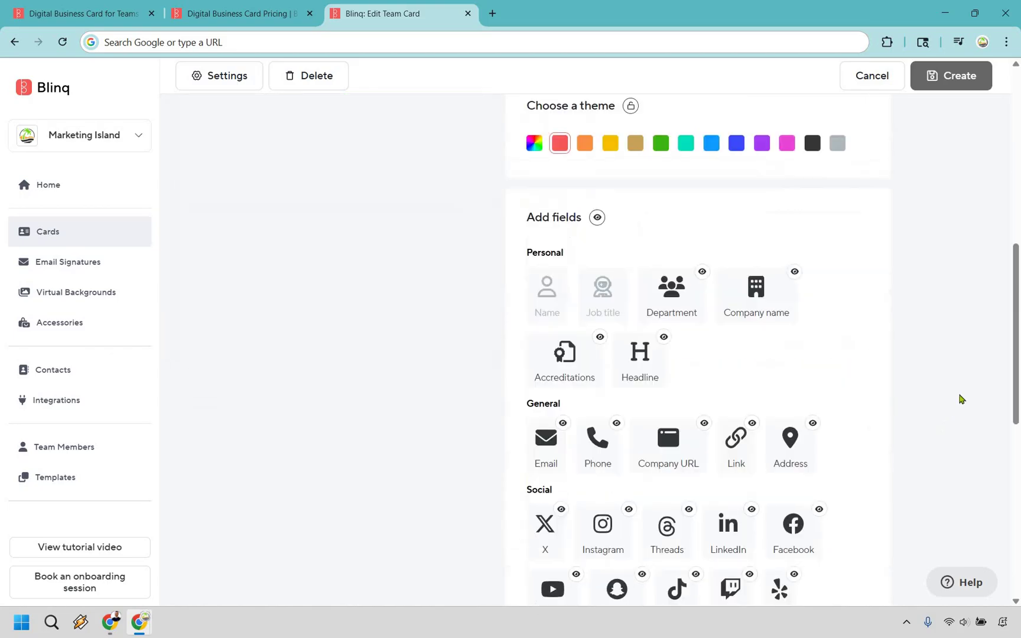
scroll(579, 322, "down", 3)
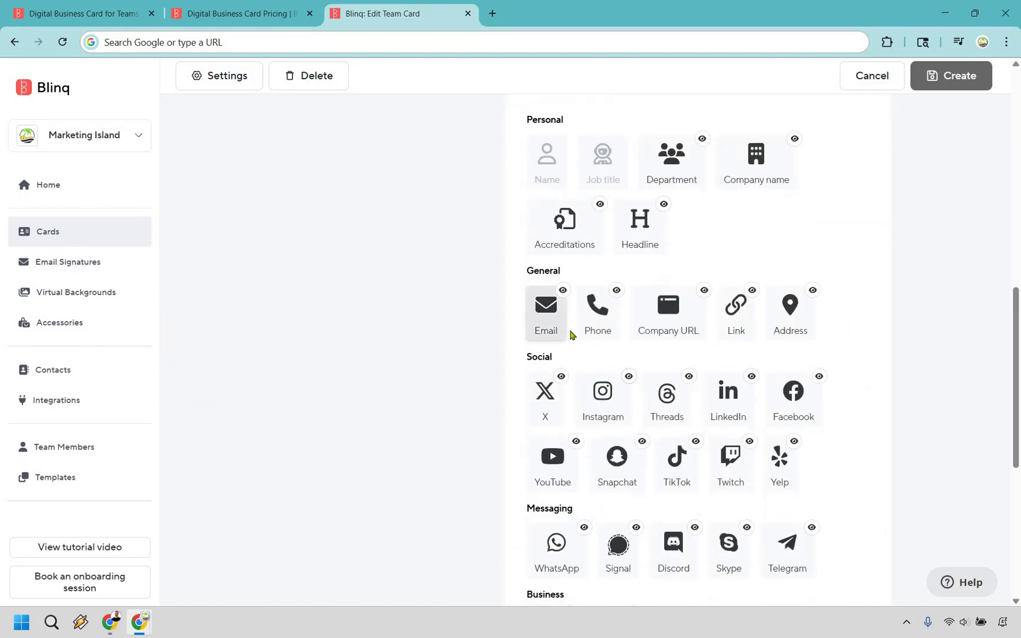
left_click(568, 332)
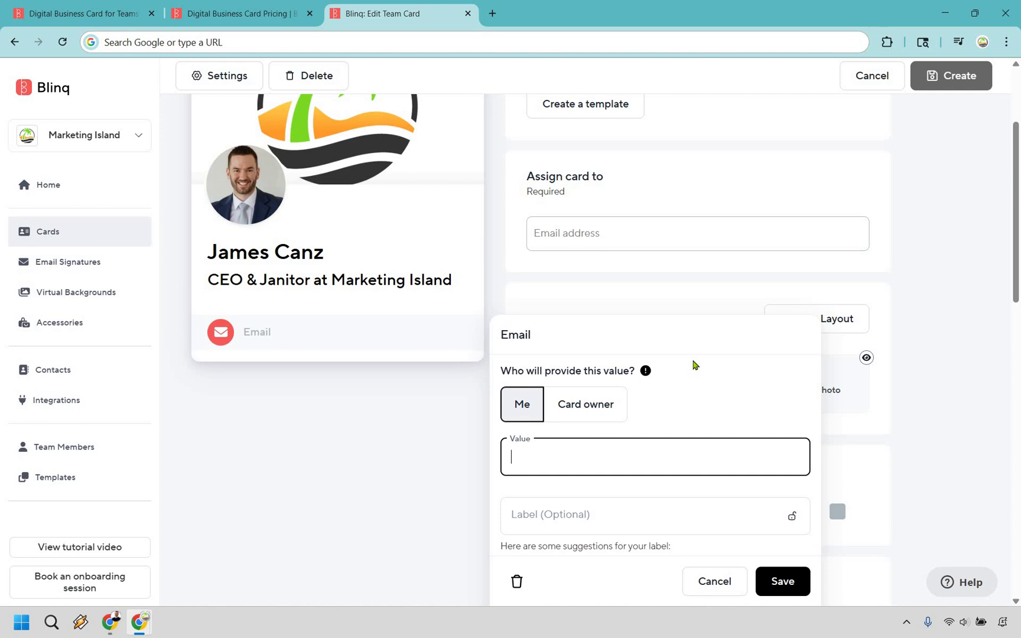
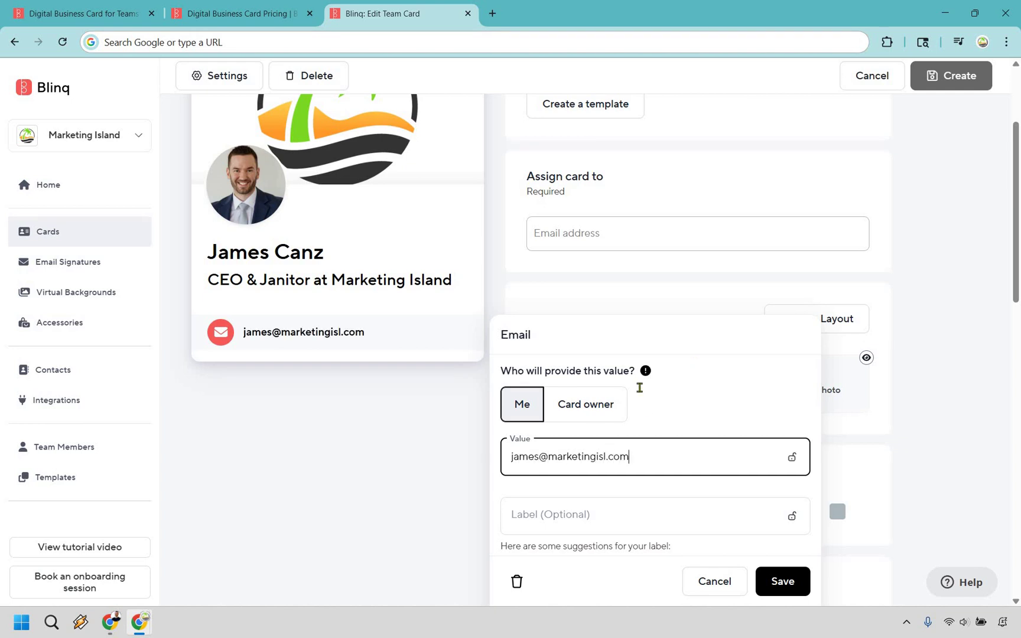
scroll(639, 388, "down", 2)
left_click(640, 387)
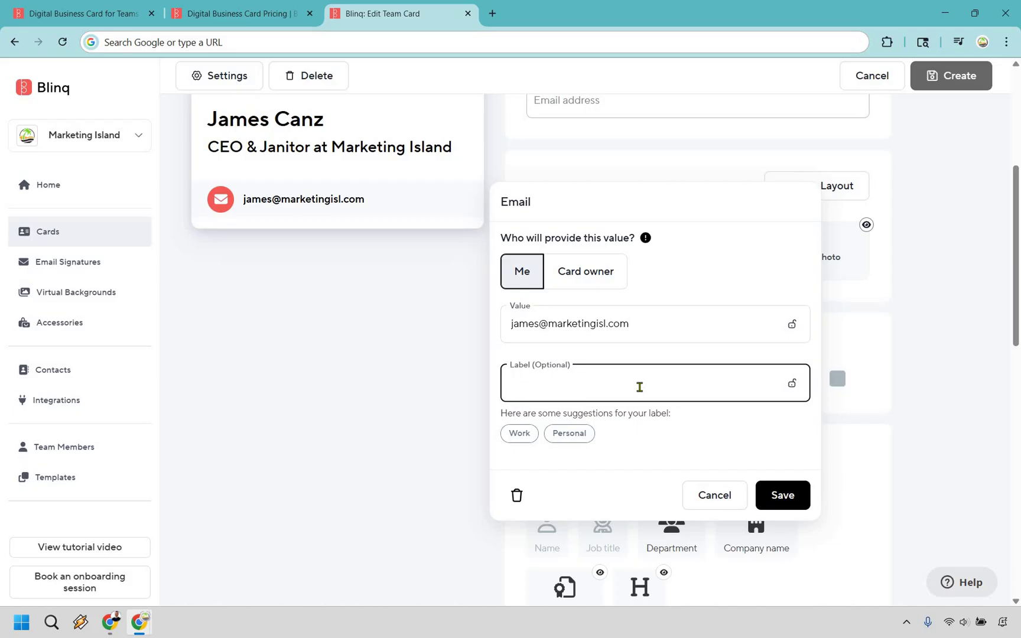
type("Email")
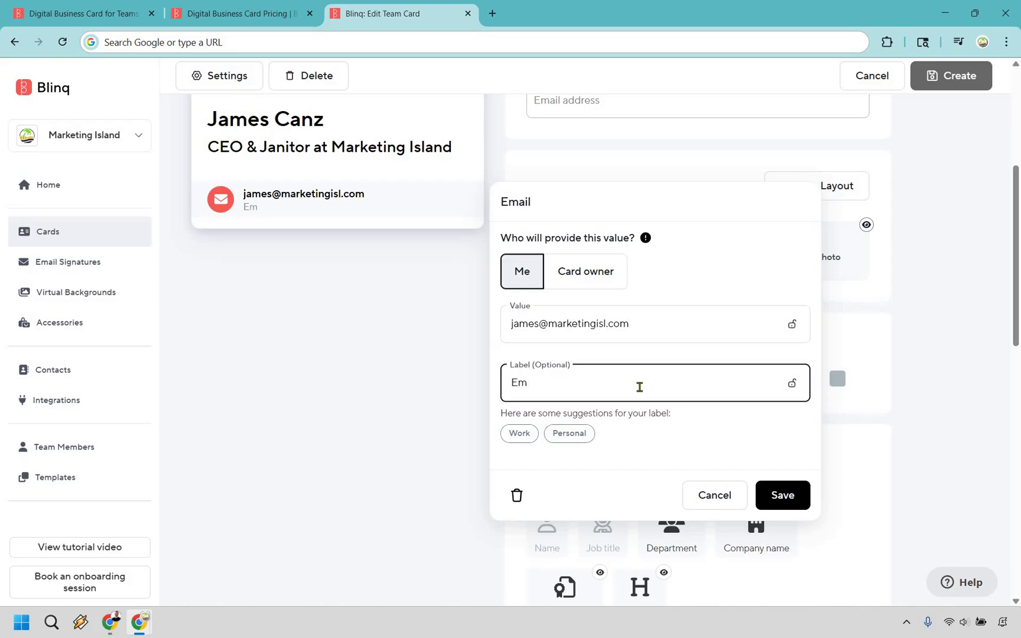
key("BackSpace")
key("BackSpace")
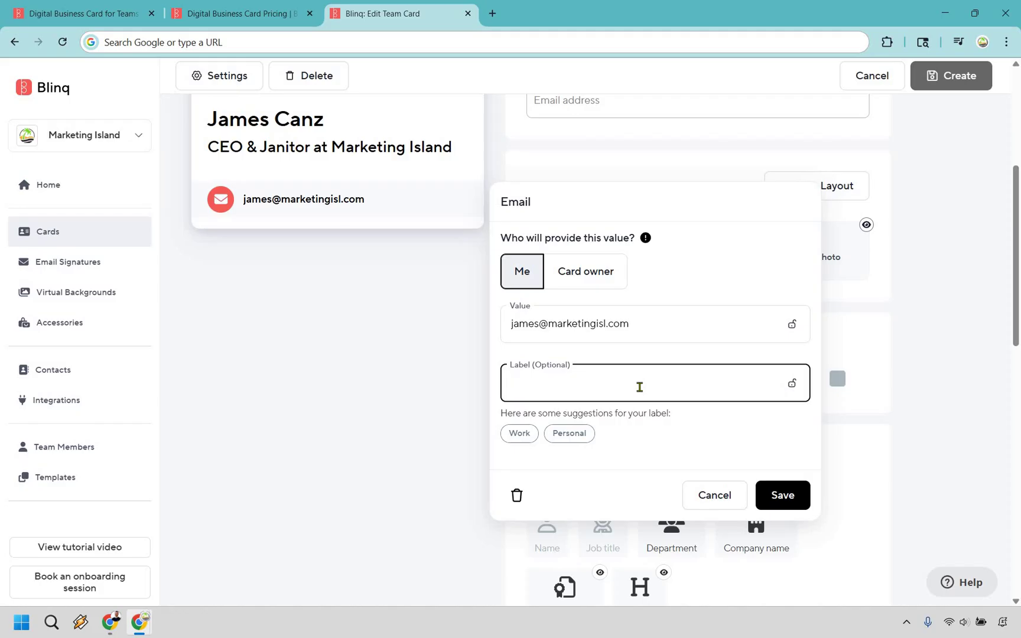
type("Business Email")
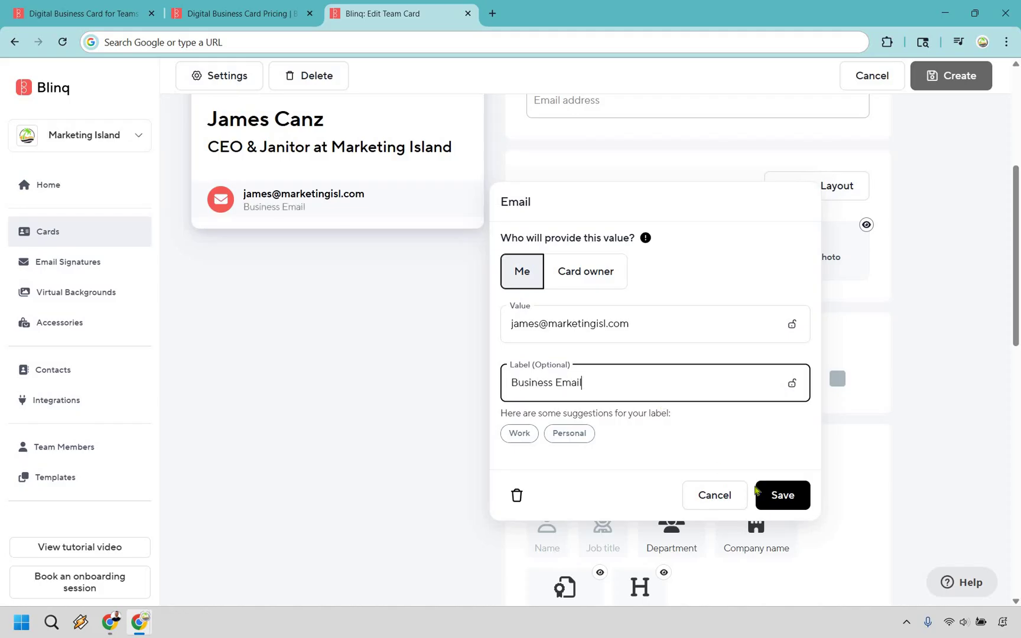
key("Return")
scroll(984, 379, "down", 5)
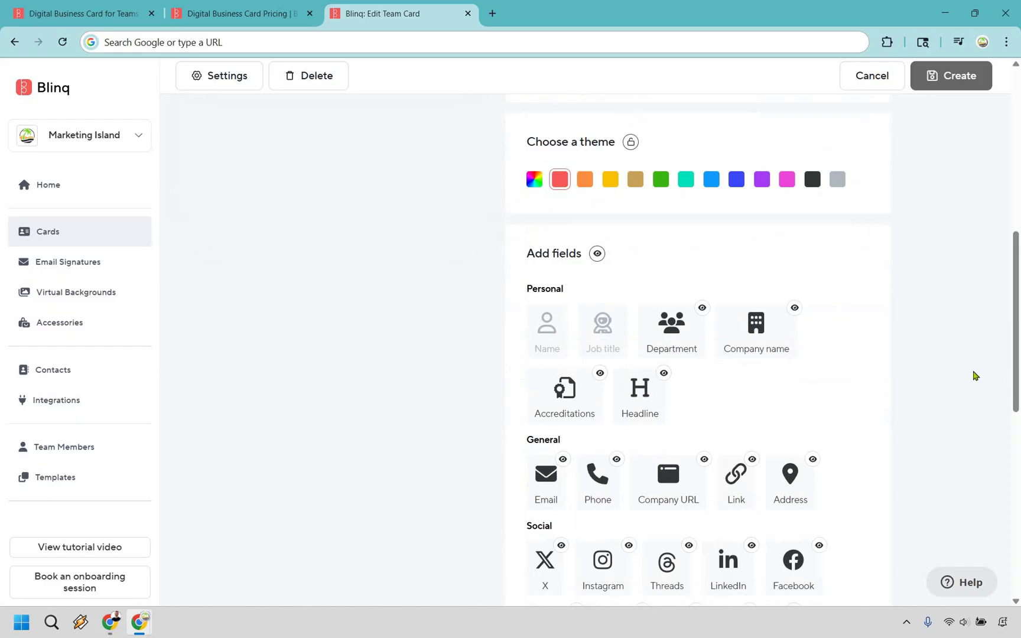
scroll(689, 295, "down", 1)
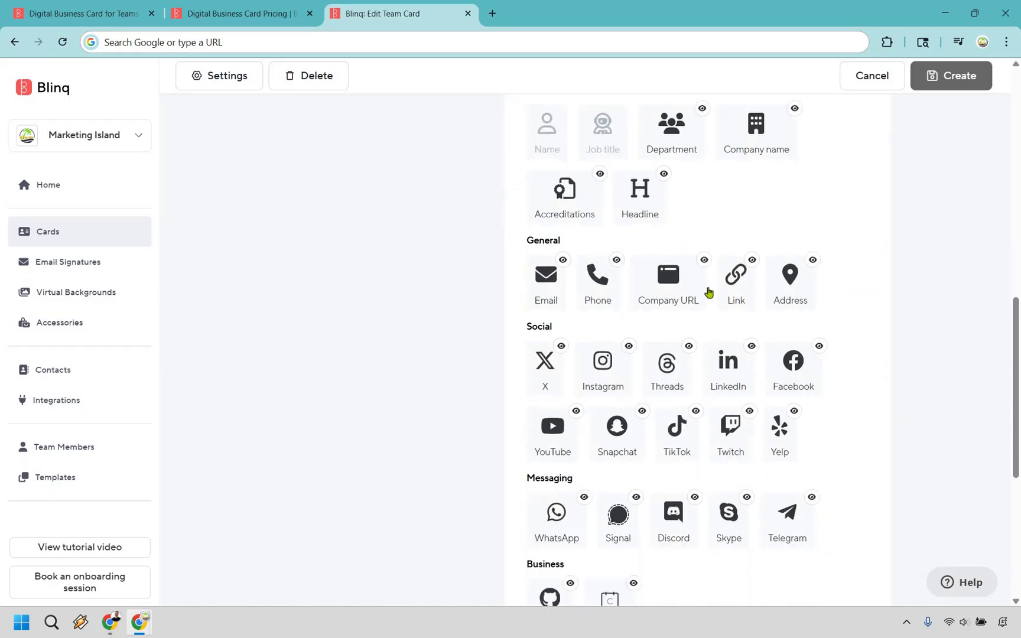
left_click(673, 283)
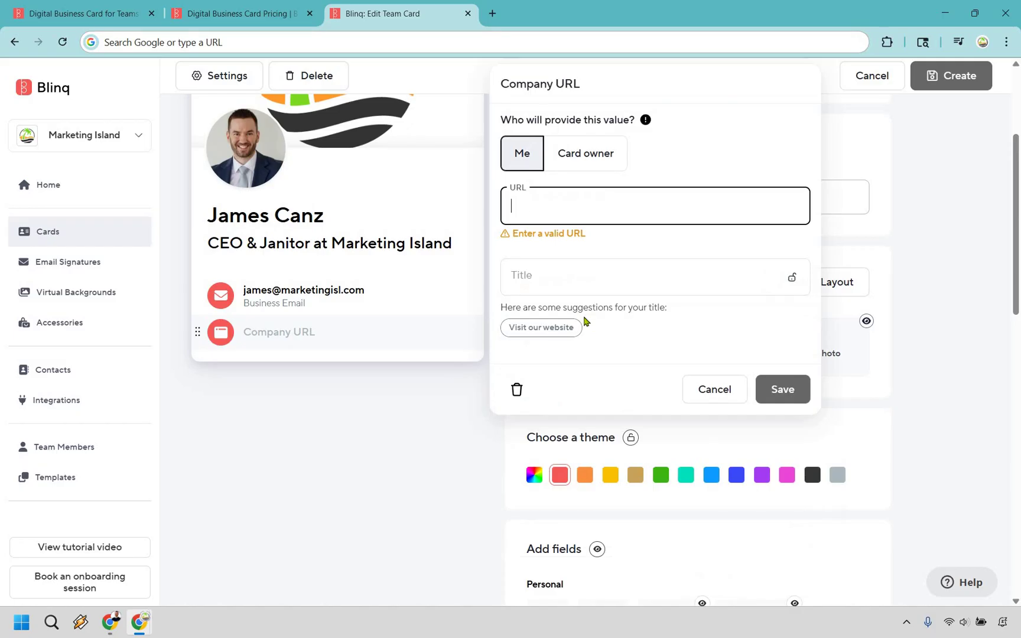
type("https://marketingisl.com")
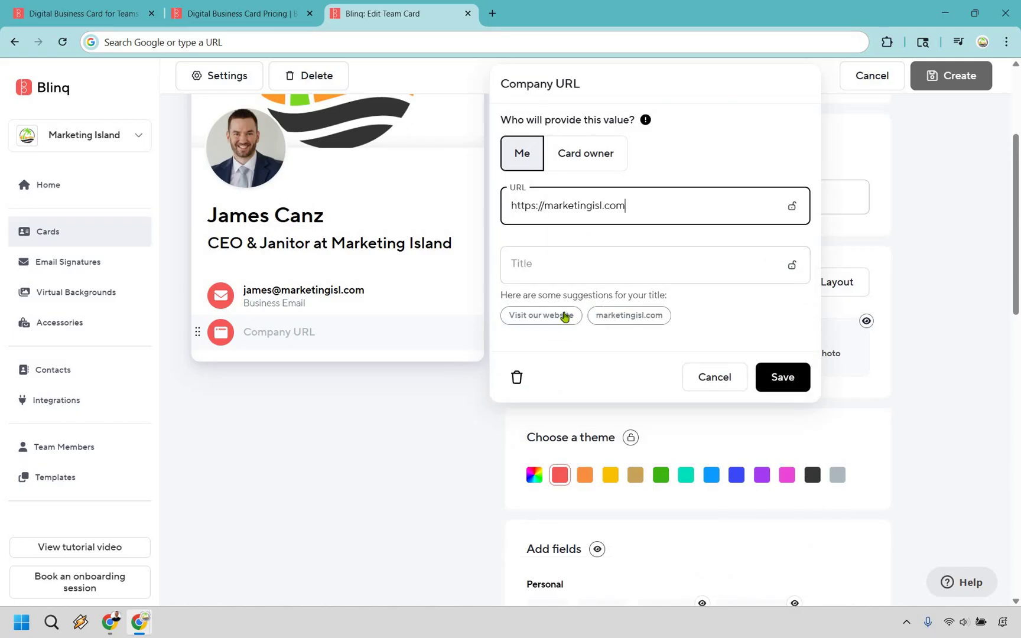
left_click(626, 313)
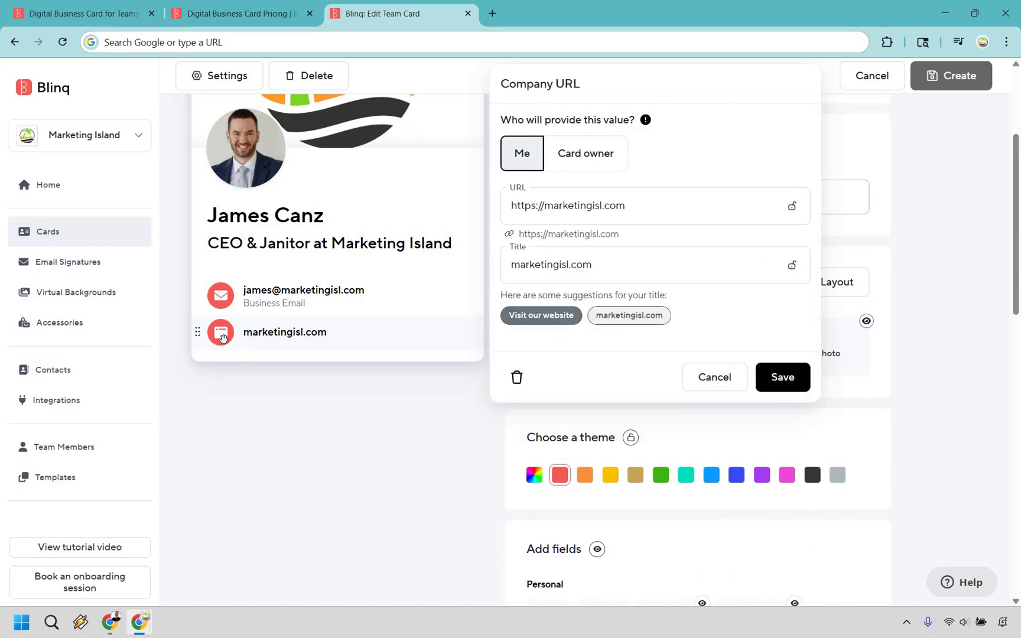
left_click(793, 379)
scroll(947, 351, "down", 10)
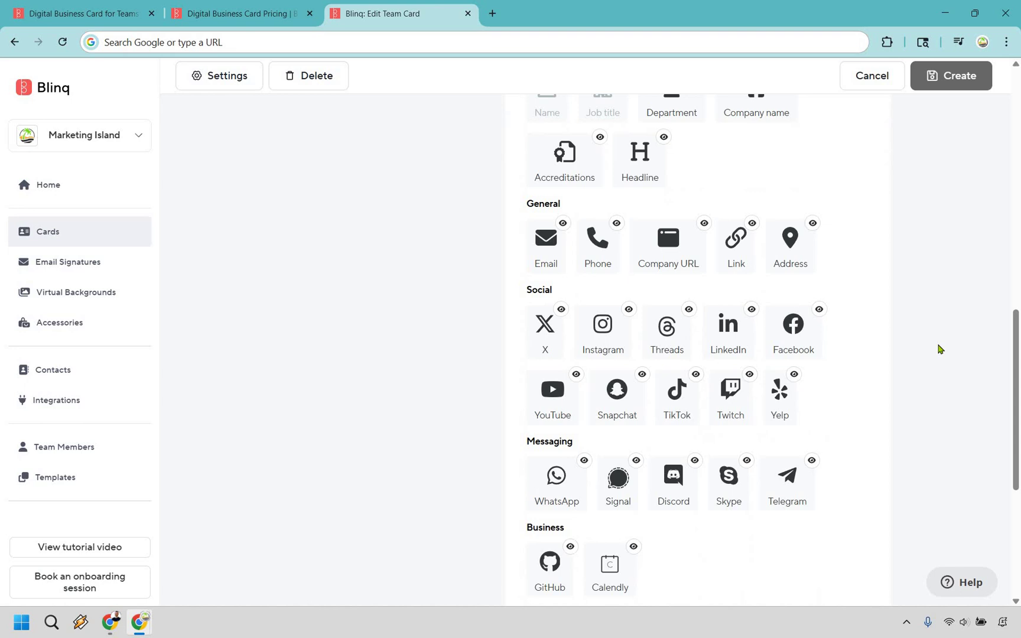
left_click(554, 393)
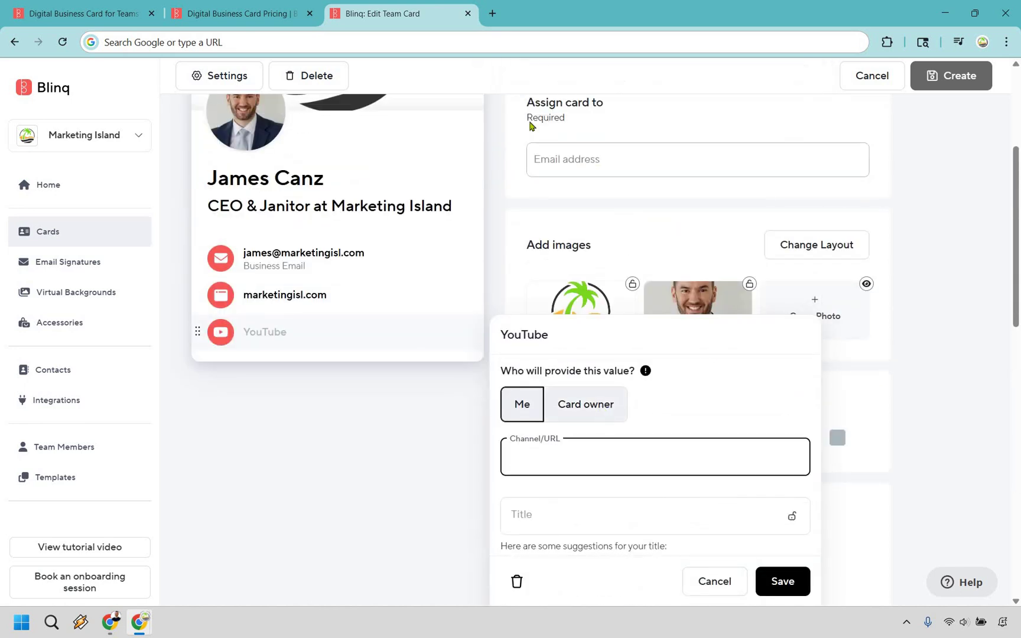
type("https://www.youtube.com/@MarketingIsland")
left_click(620, 456)
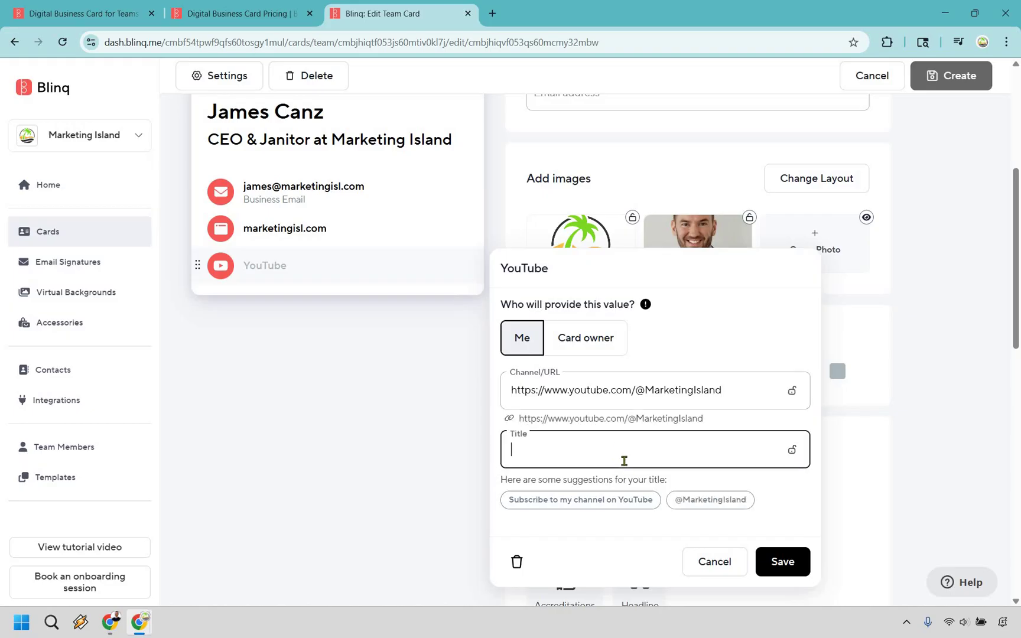
left_click(620, 501)
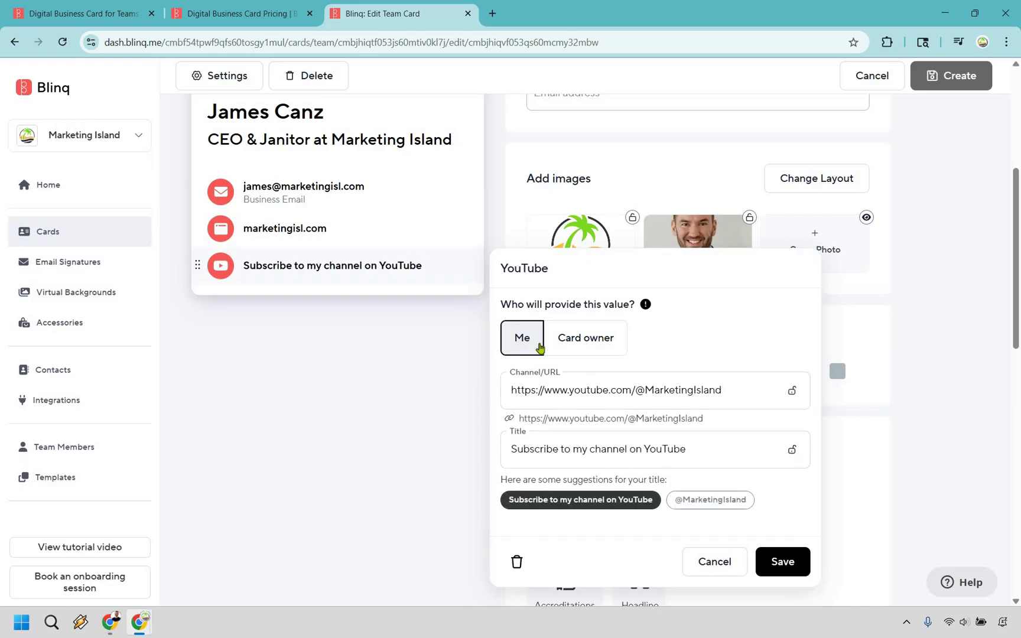
left_click(699, 501)
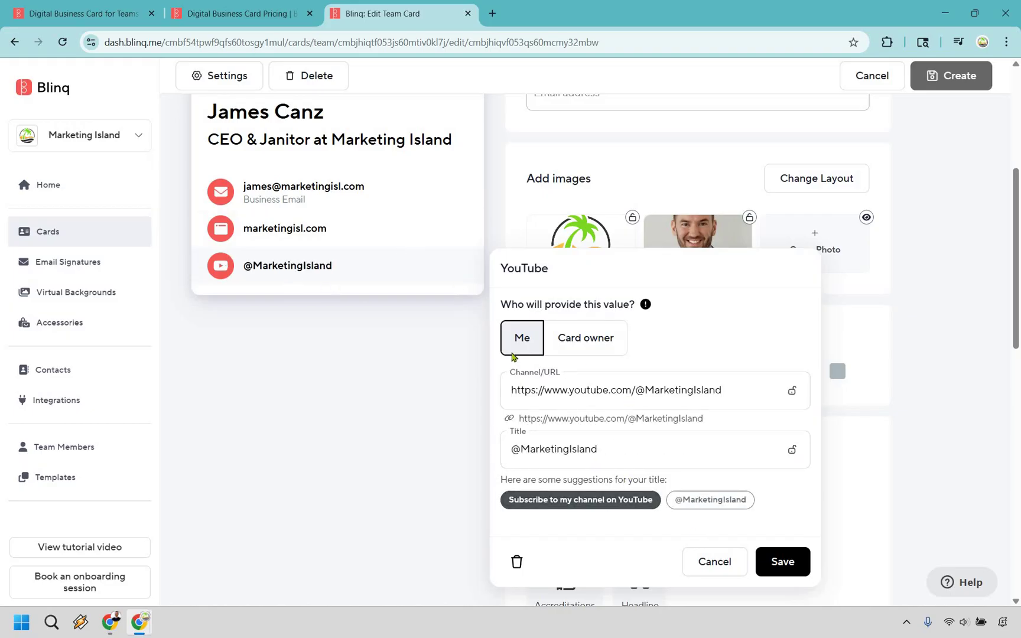
left_click(975, 322)
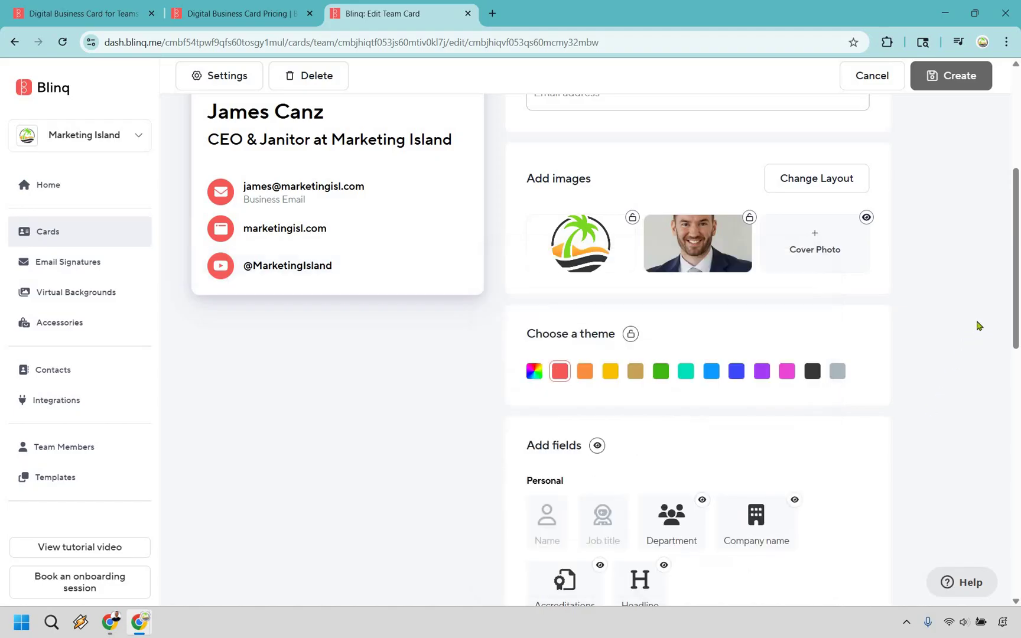
scroll(976, 322, "down", 5)
scroll(976, 315, "down", 2)
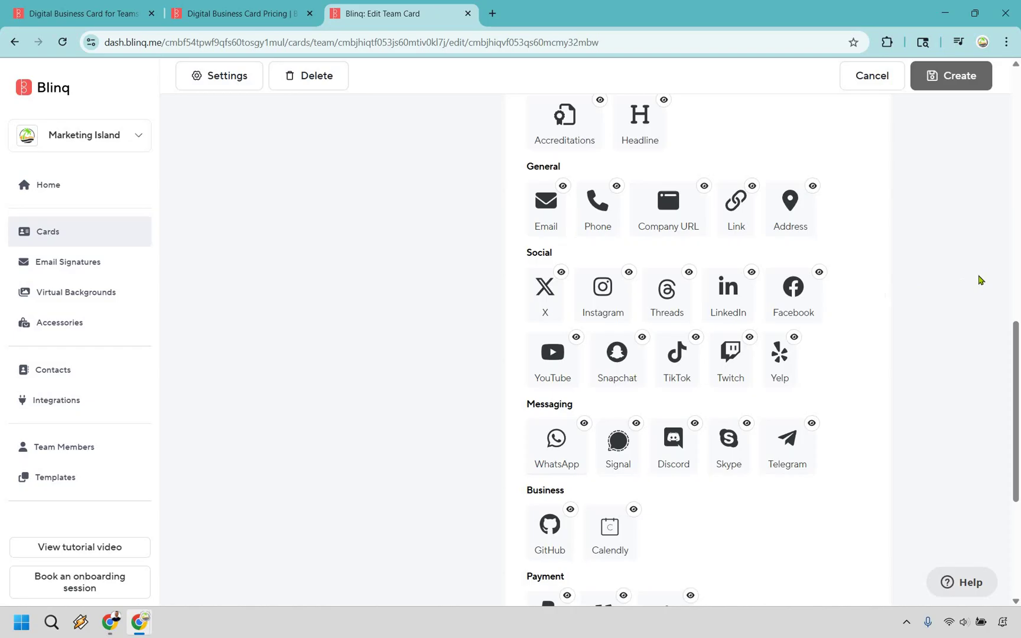
scroll(844, 336, "down", 2)
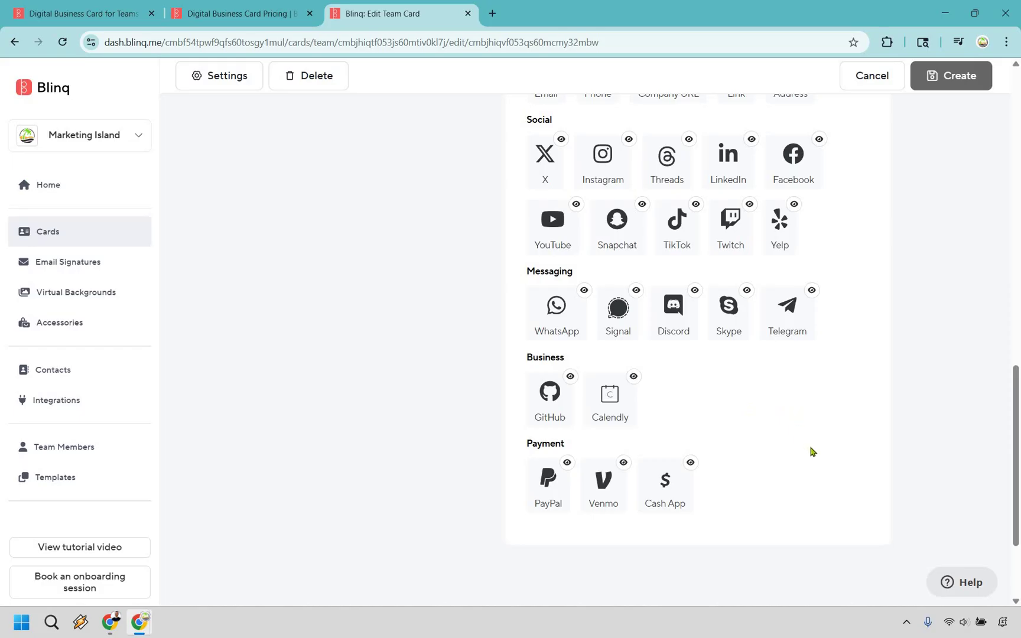
scroll(904, 410, "up", 5)
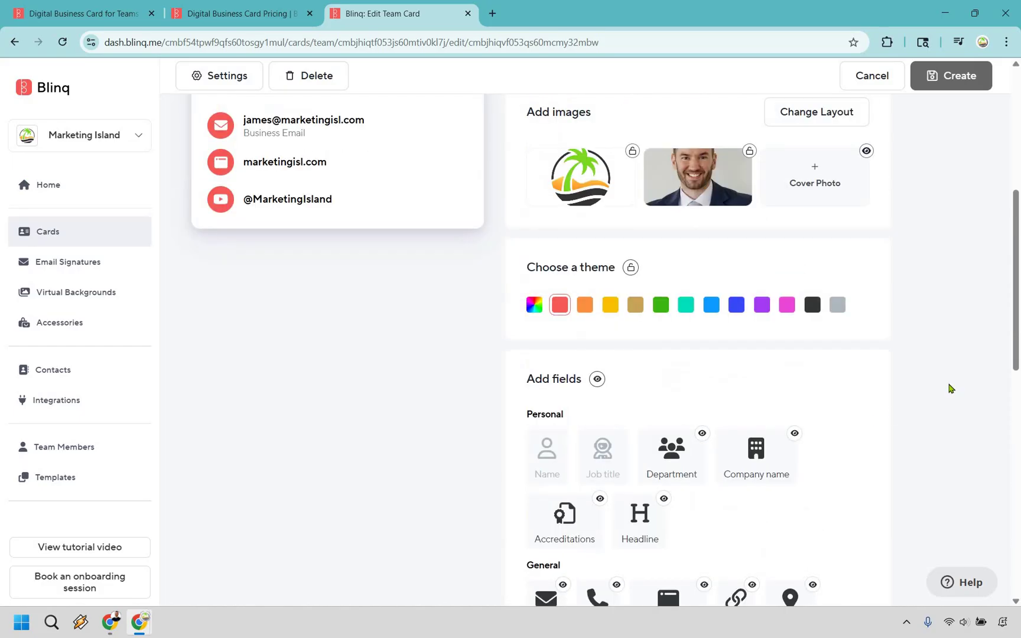
scroll(950, 389, "up", 3)
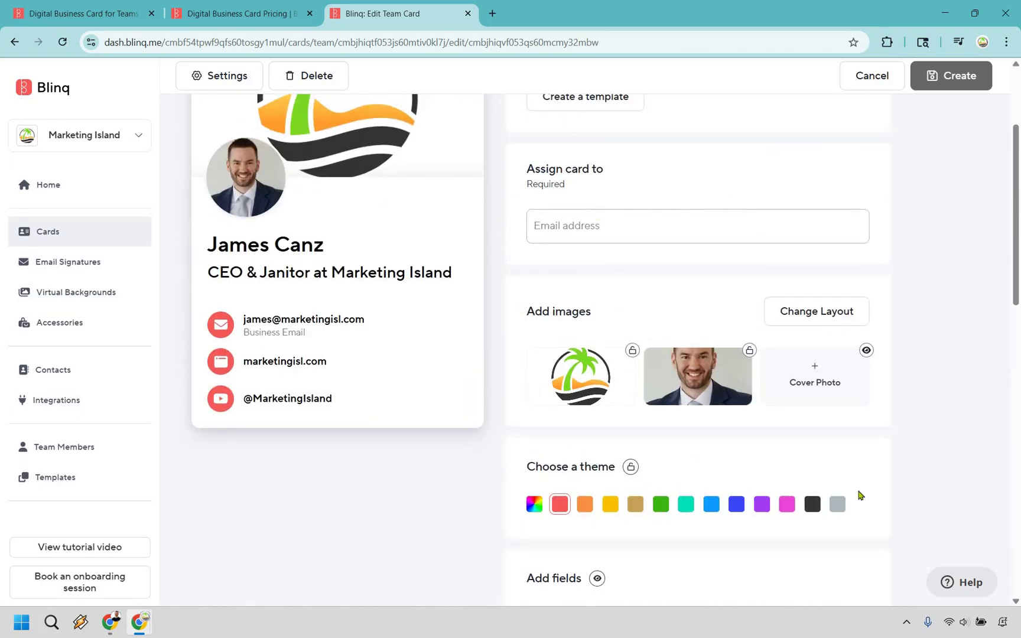
Step: Apply the green theme to the card and check its Assign card to settings
left_click(662, 504)
scroll(277, 237, "up", 1)
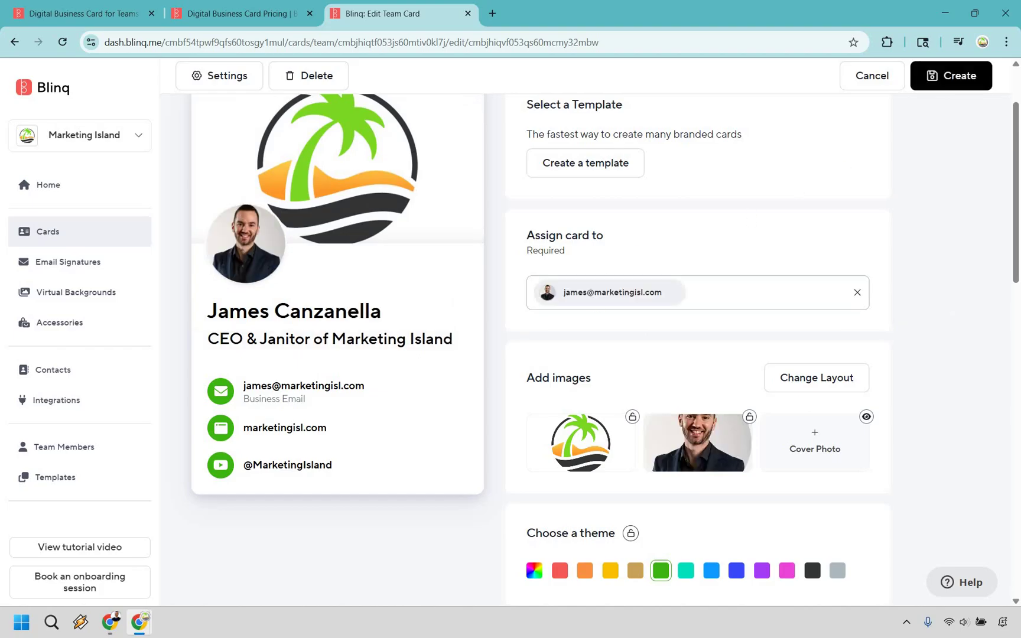
scroll(956, 265, "up", 2)
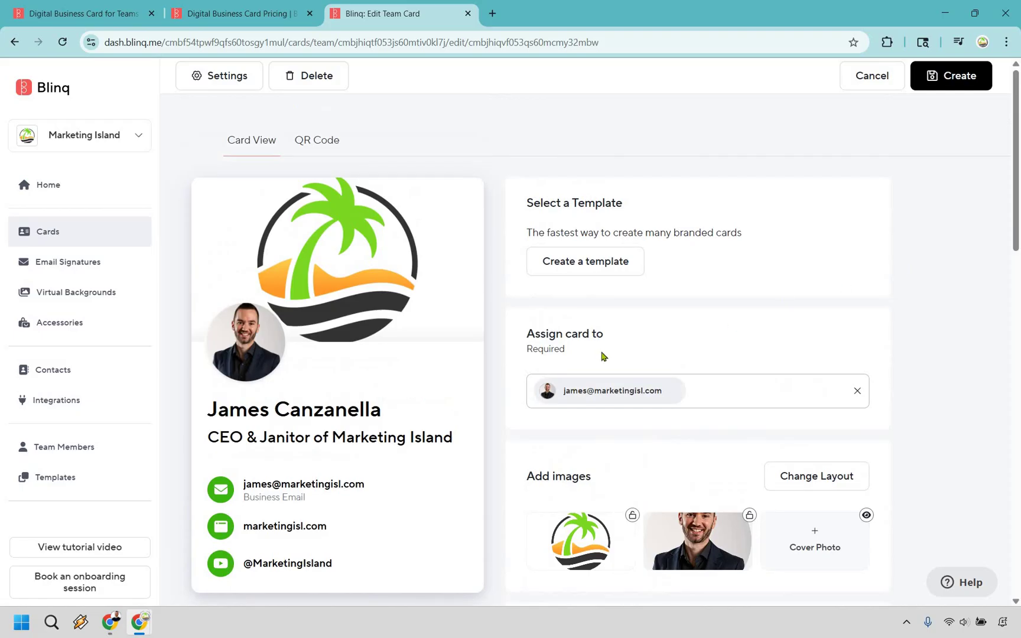
scroll(802, 272, "down", 1)
scroll(984, 265, "down", 2)
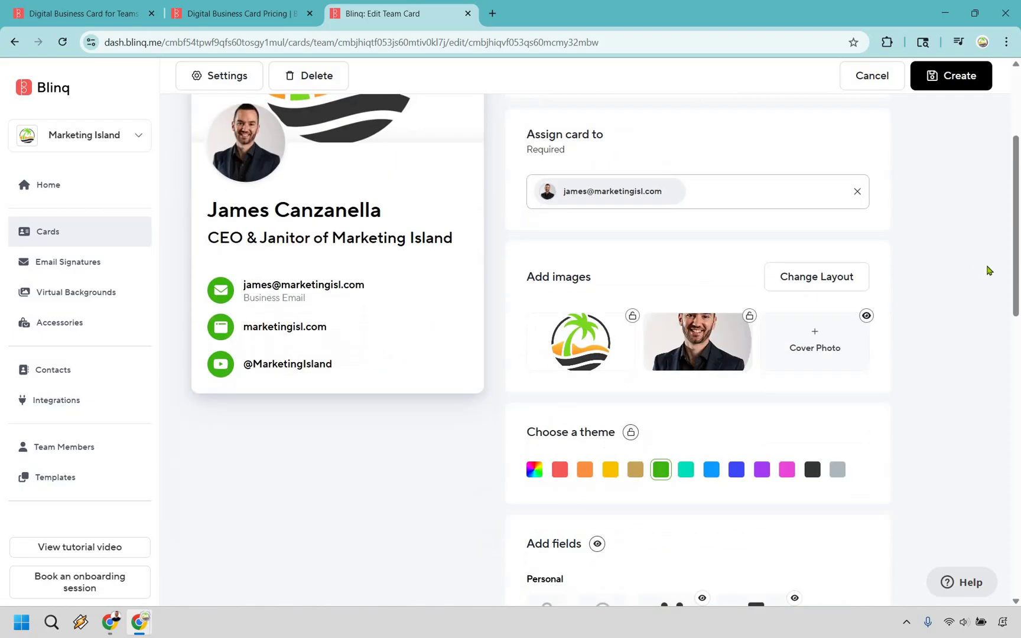
scroll(989, 270, "down", 6)
scroll(988, 271, "up", 9)
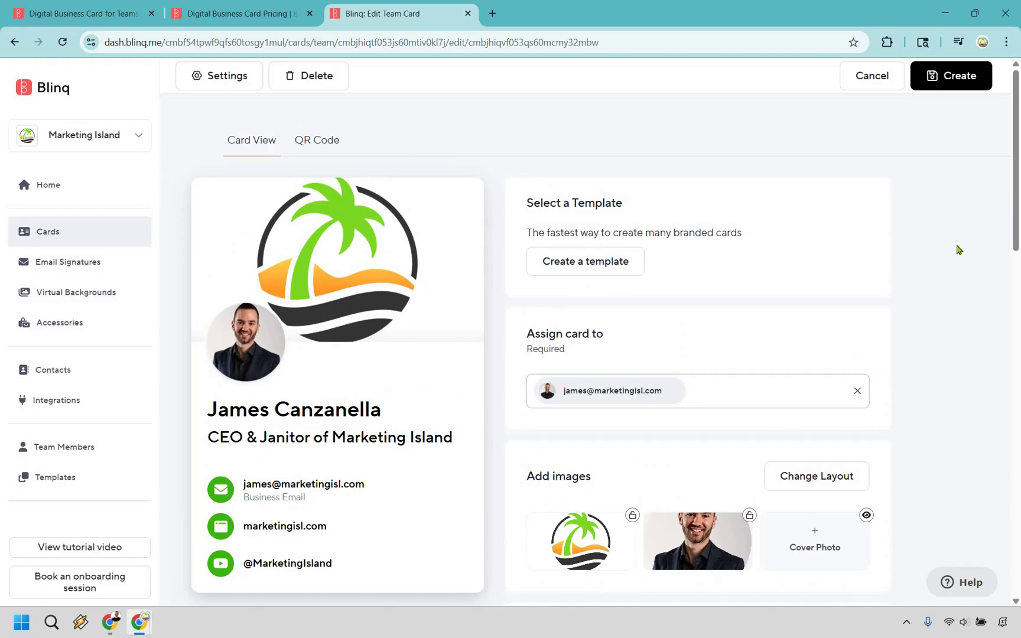
Step: Turn on Display a logo and Use company logo for the QR code, then return to Card View
left_click(316, 147)
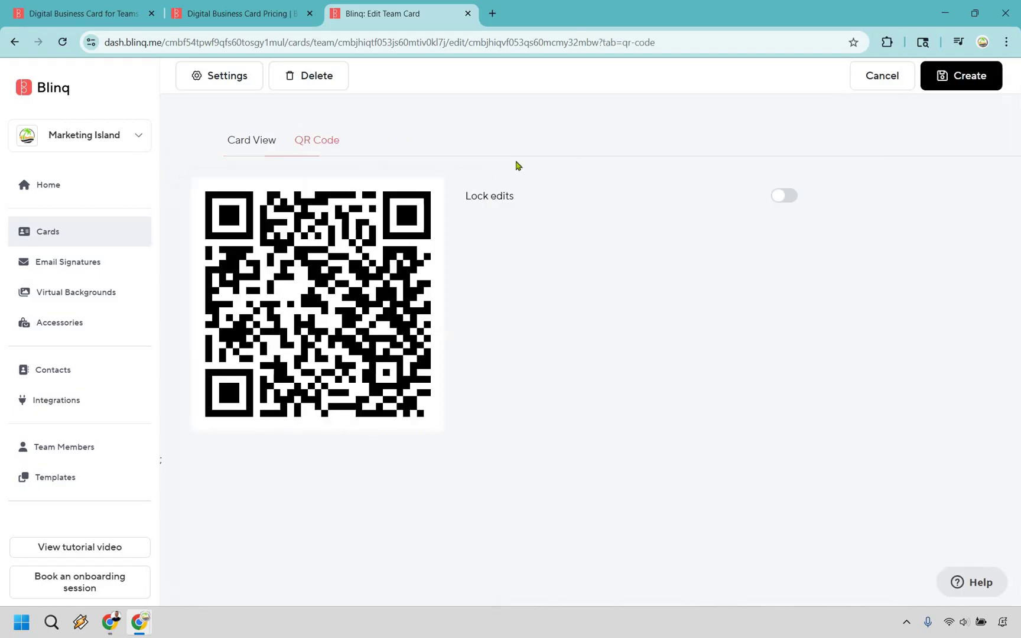
left_click(790, 187)
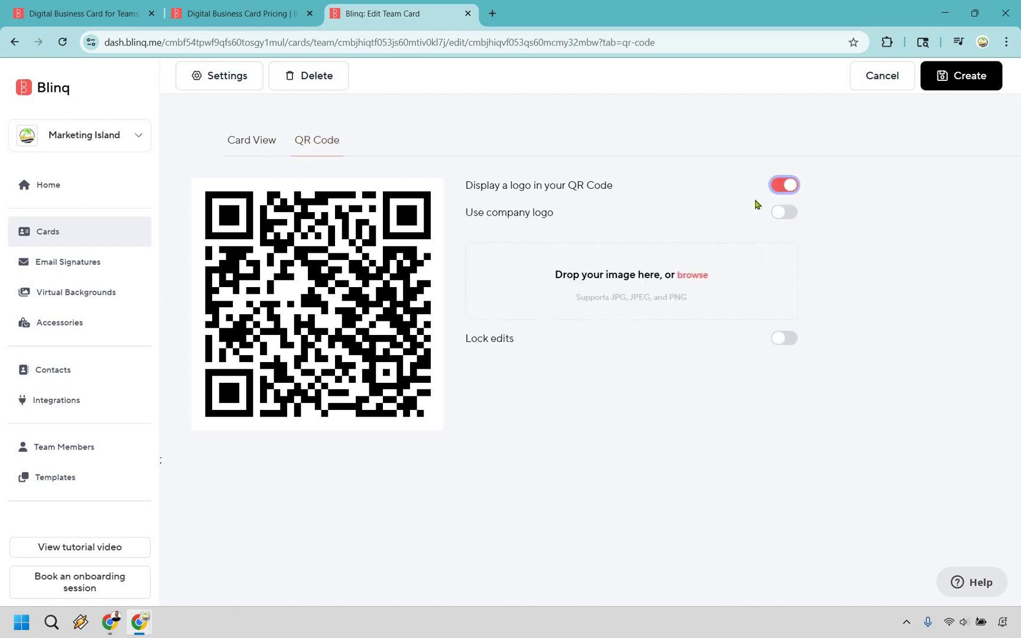
left_click(790, 212)
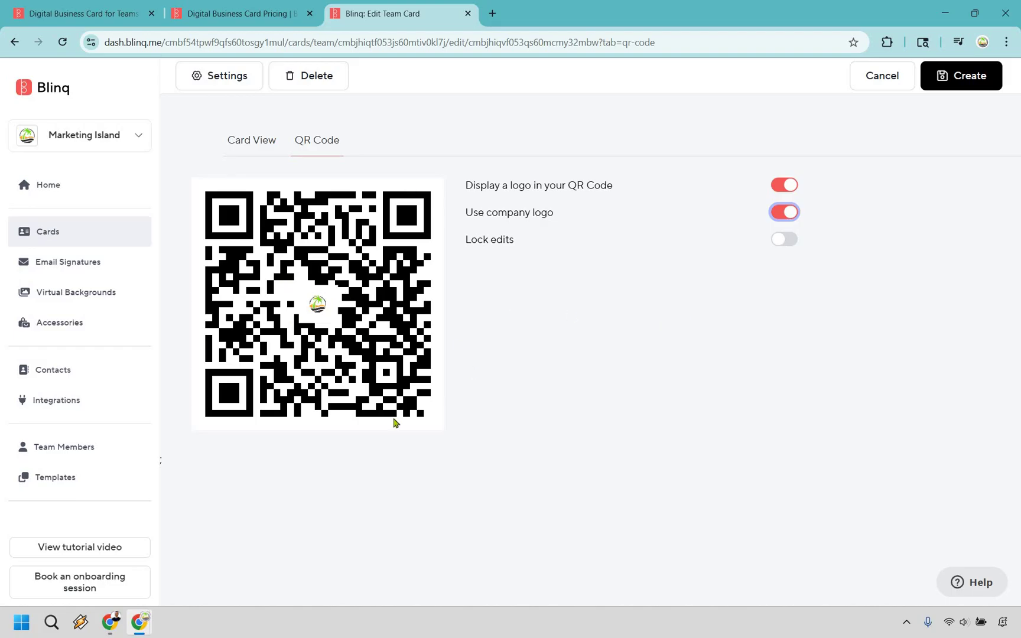
left_click(258, 149)
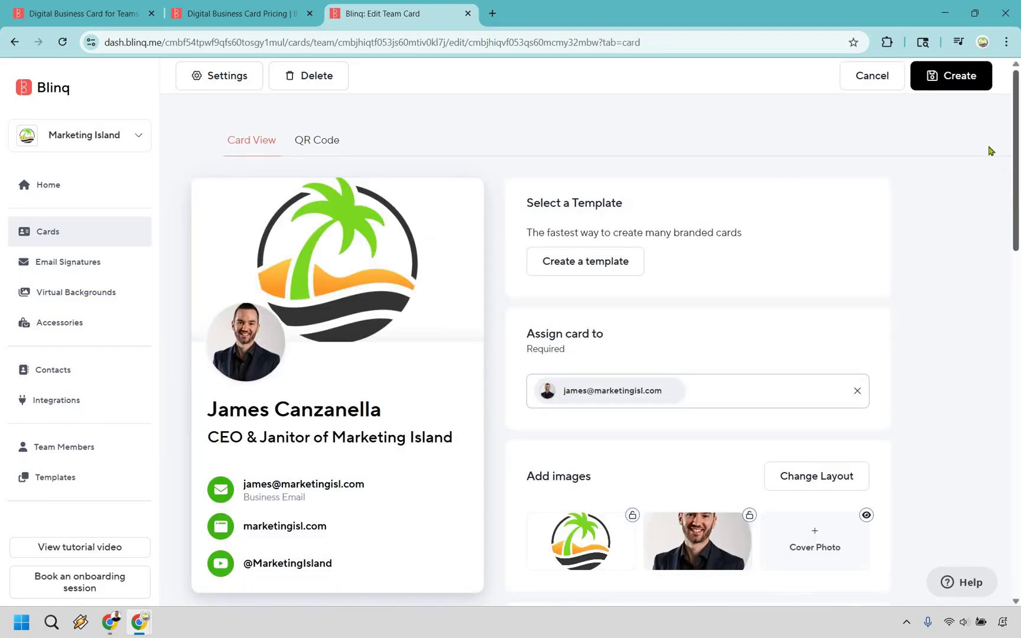
Step: Create the card, then view its palm-tree-logo QR code and the Share card panel
left_click(967, 77)
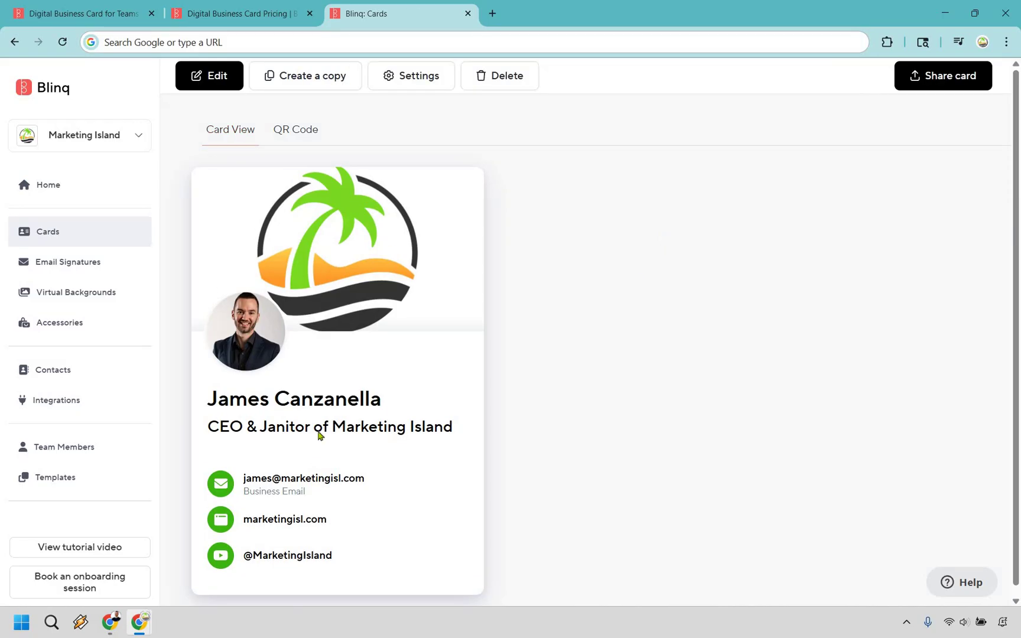
scroll(320, 436, "down", 1)
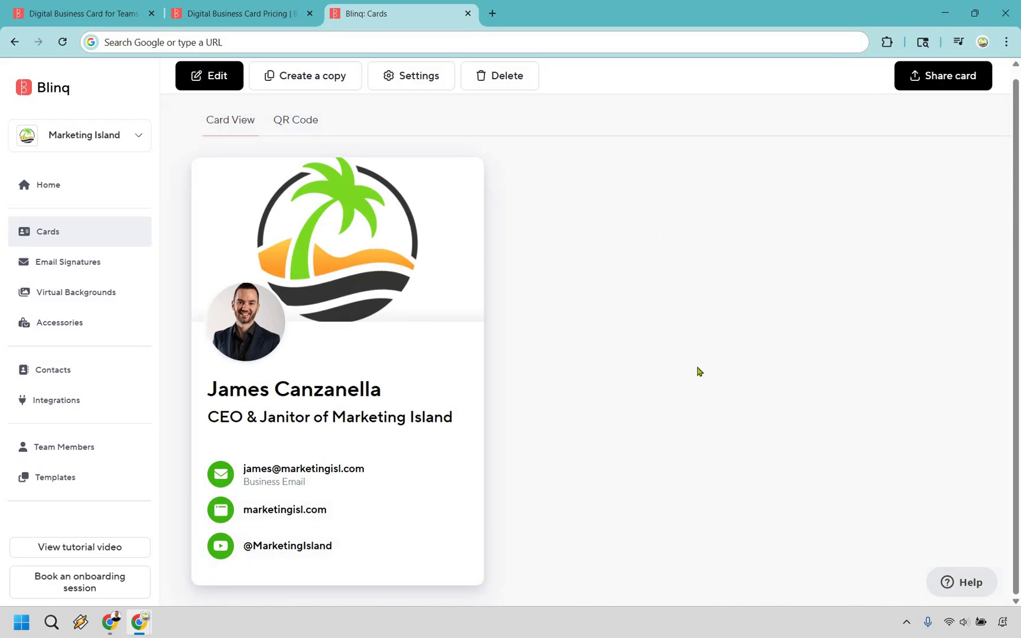
scroll(698, 368, "up", 1)
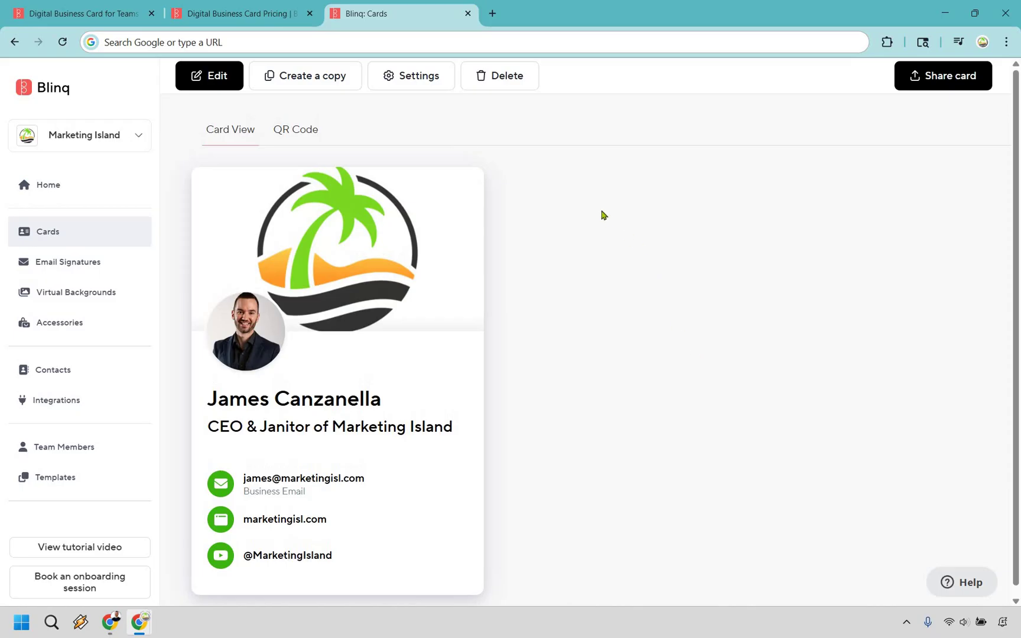
left_click(286, 131)
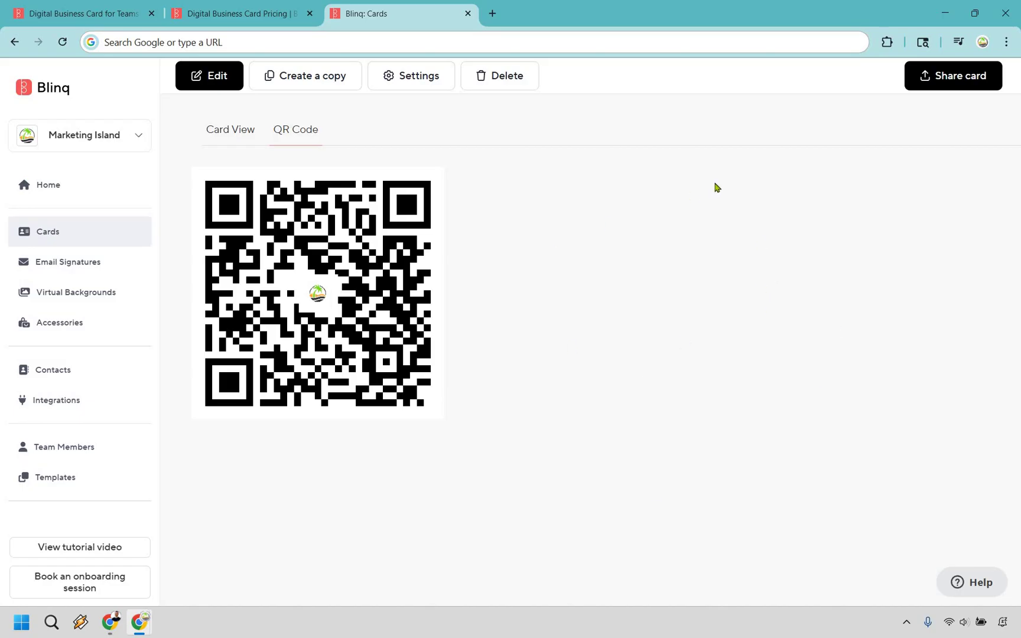
left_click(934, 79)
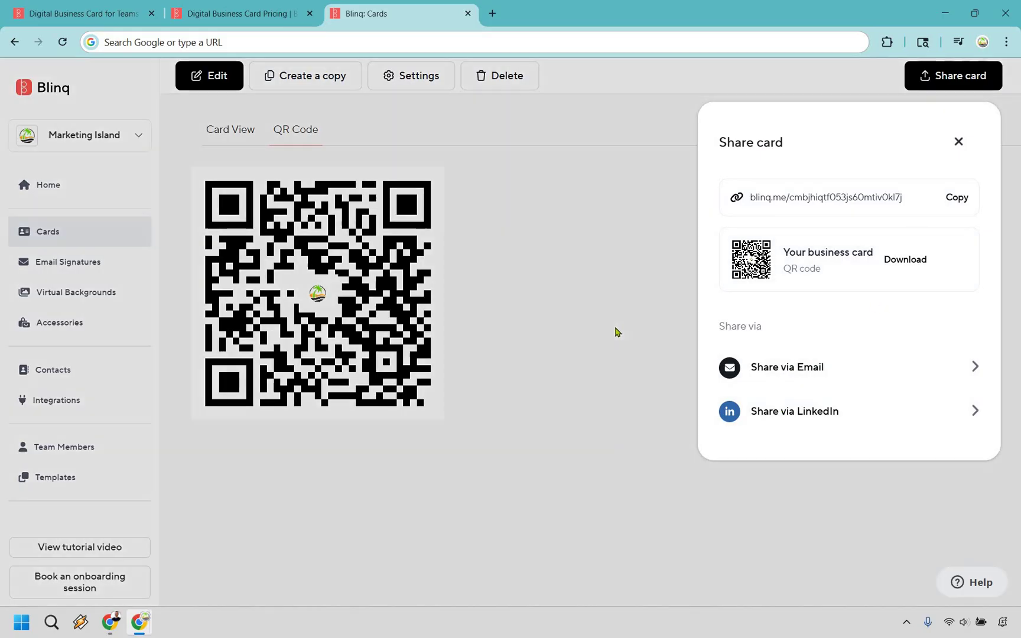
left_click(615, 333)
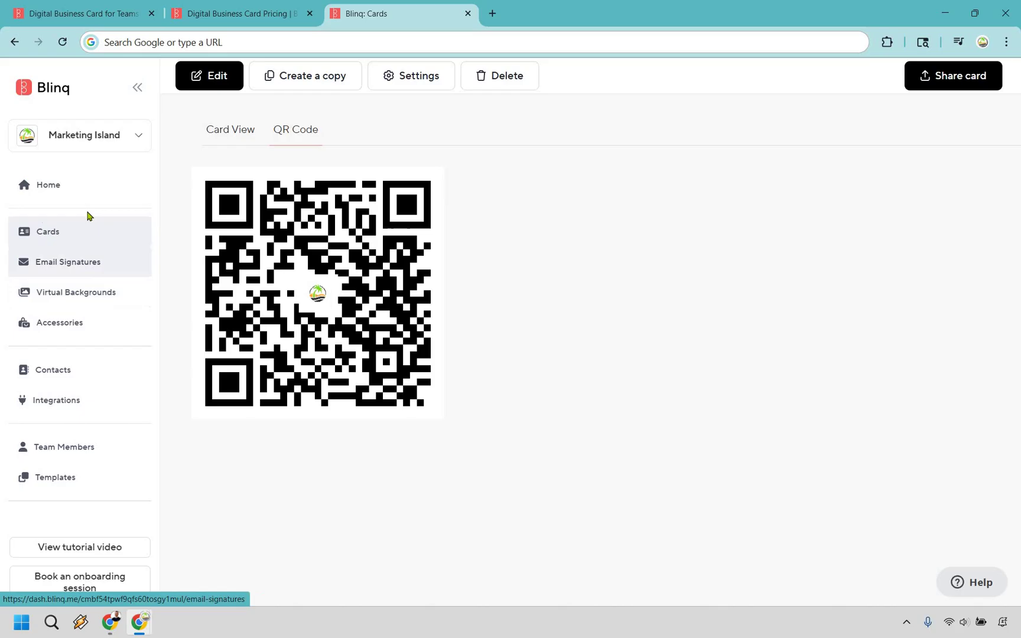
Step: Start an email signature from the card details and remove its email line
left_click(82, 264)
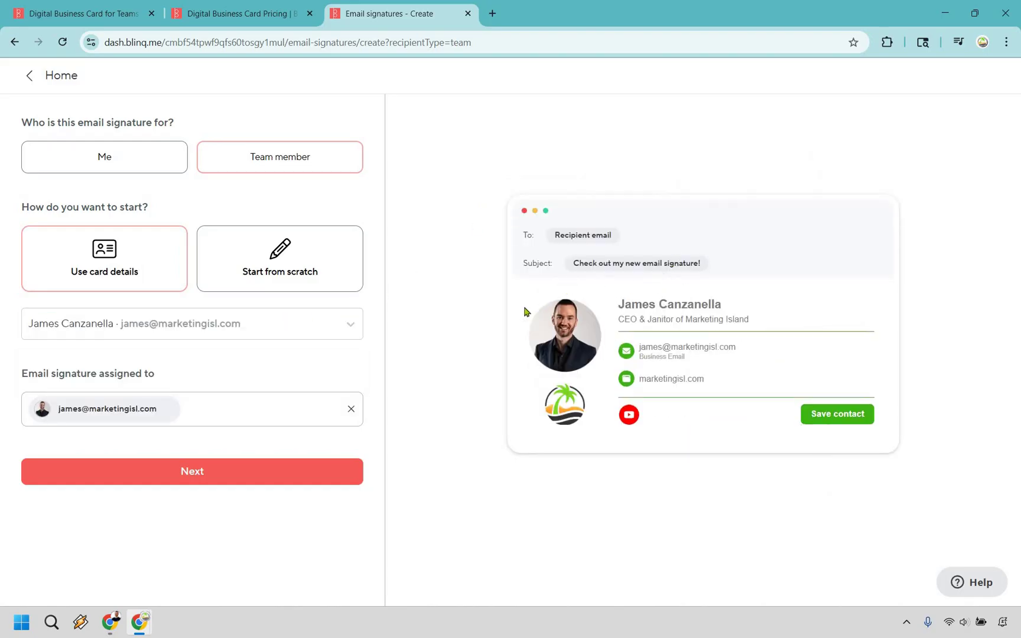
left_click(357, 461)
scroll(290, 314, "down", 1)
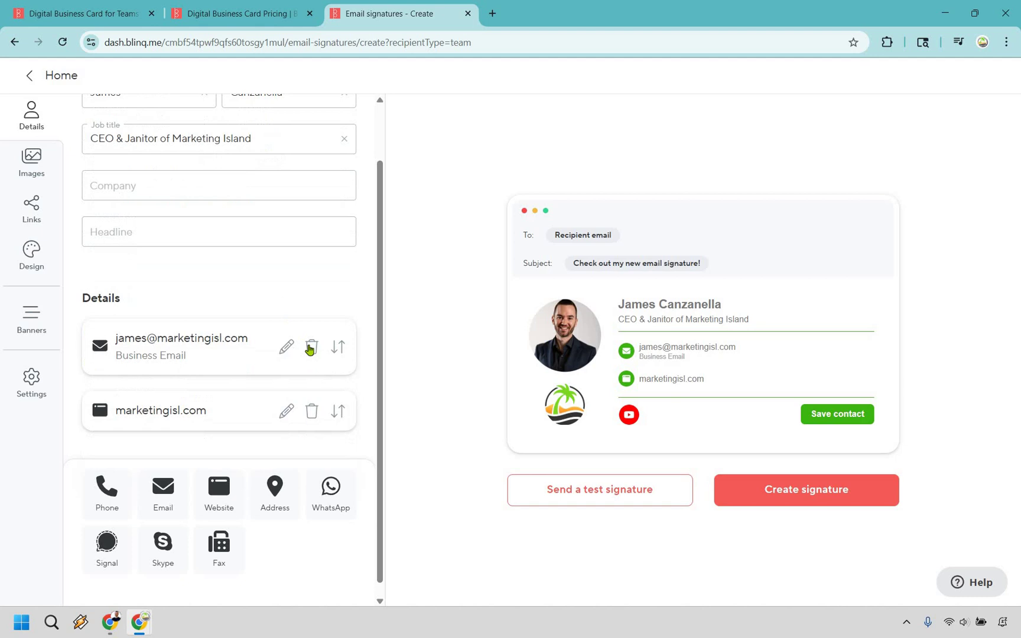
left_click(312, 349)
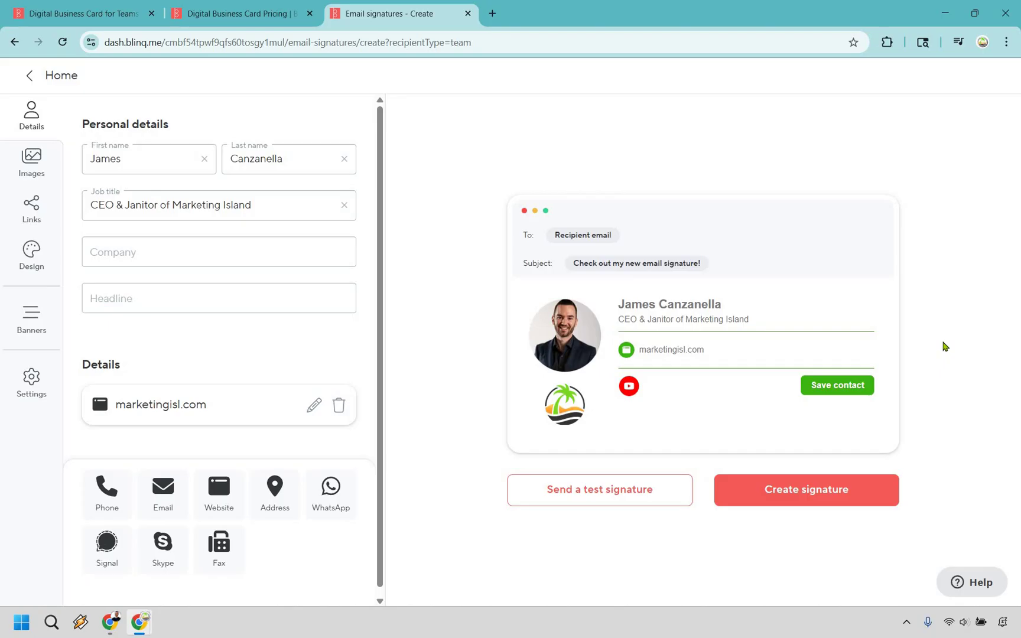
key("ctrl+1")
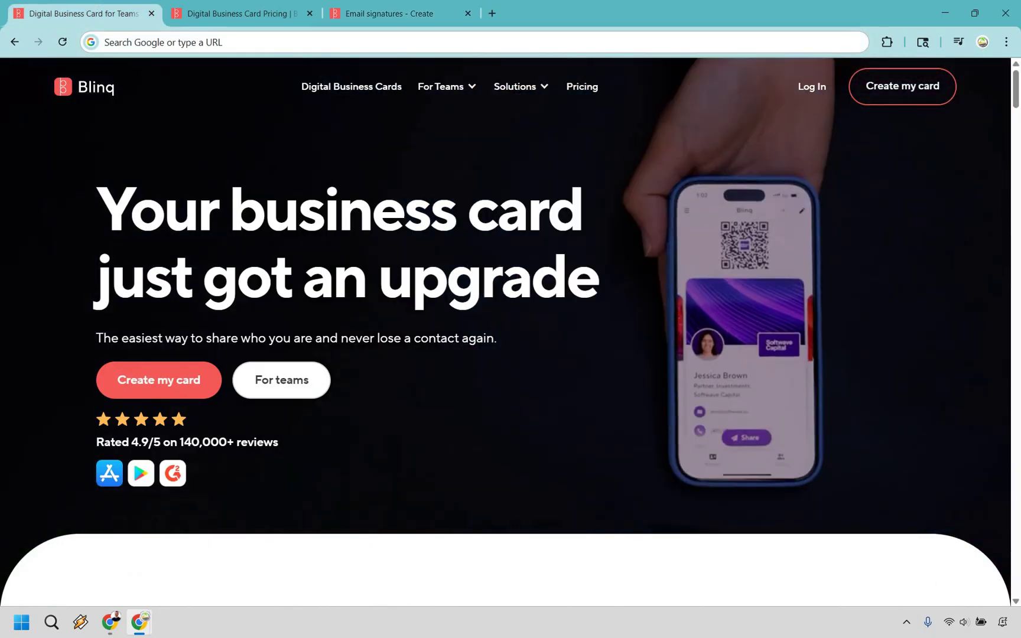